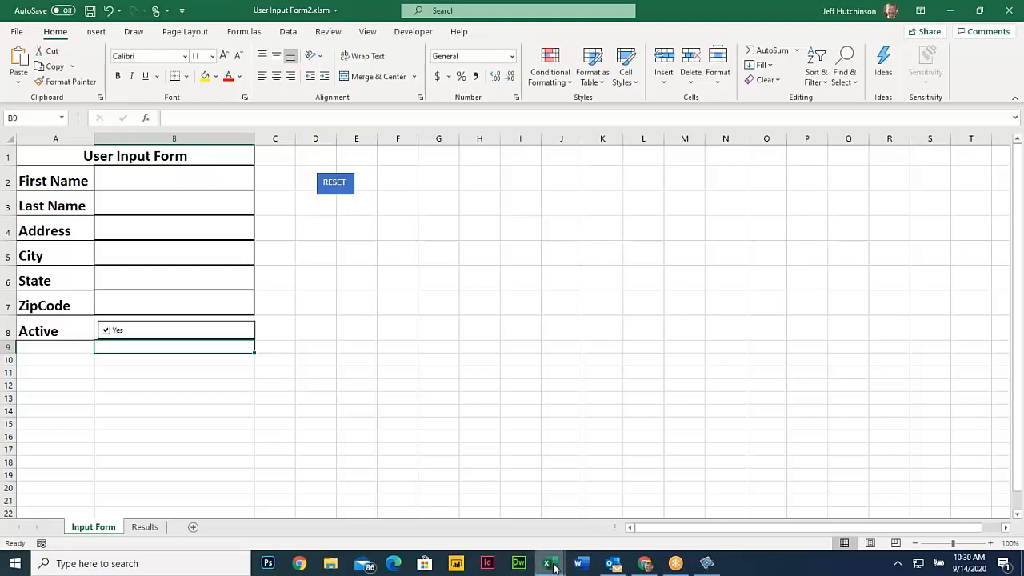
Switch to the Visual Basic For Excel PDF in Chrome and read the Shape Buttons topic in Section 2 - Running Macros.
left_click(644, 563)
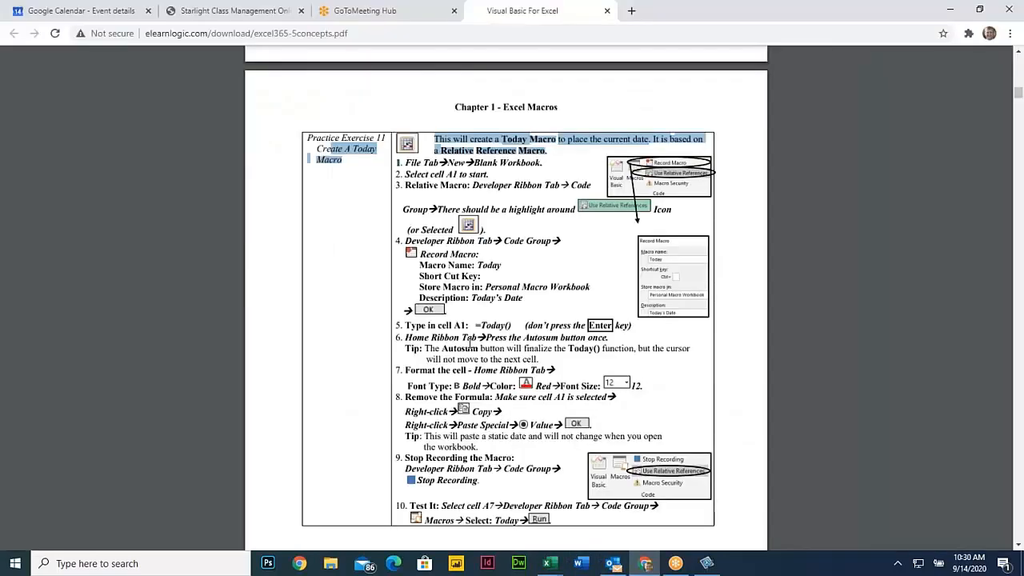
scroll(472, 342, "down", 15)
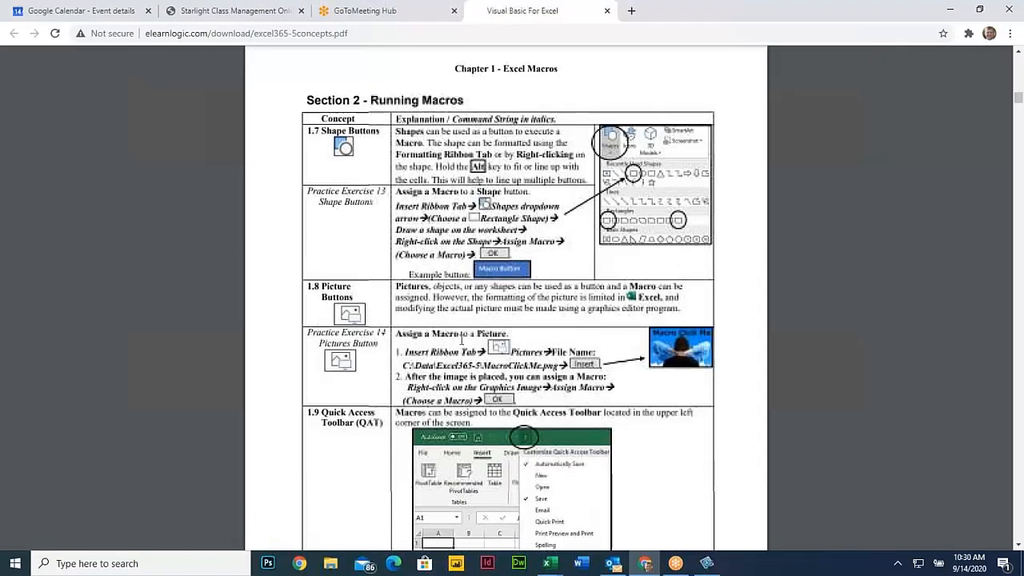
left_click_drag(371, 101, 452, 116)
left_click(452, 105)
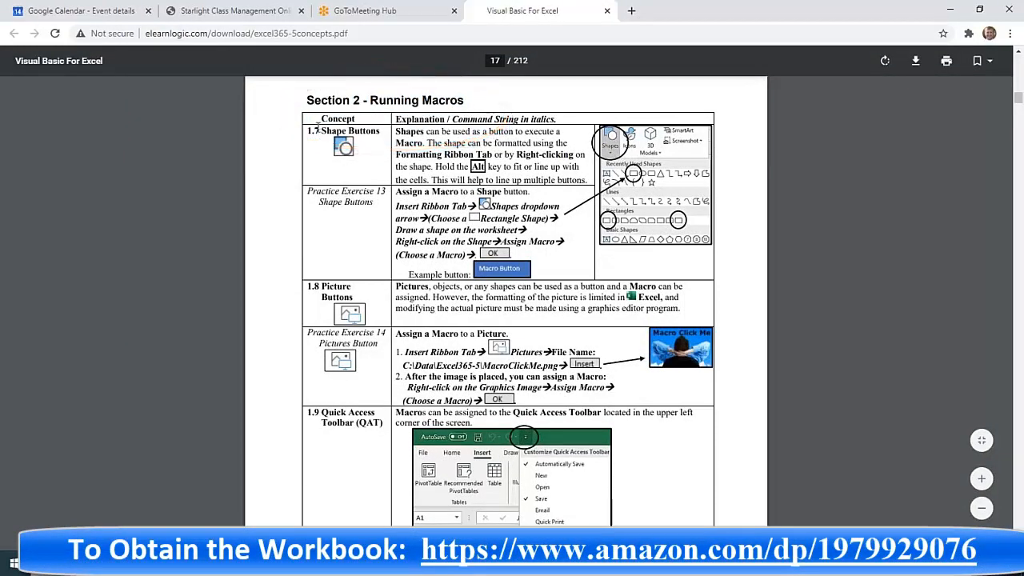
left_click_drag(323, 126, 383, 134)
left_click(367, 137)
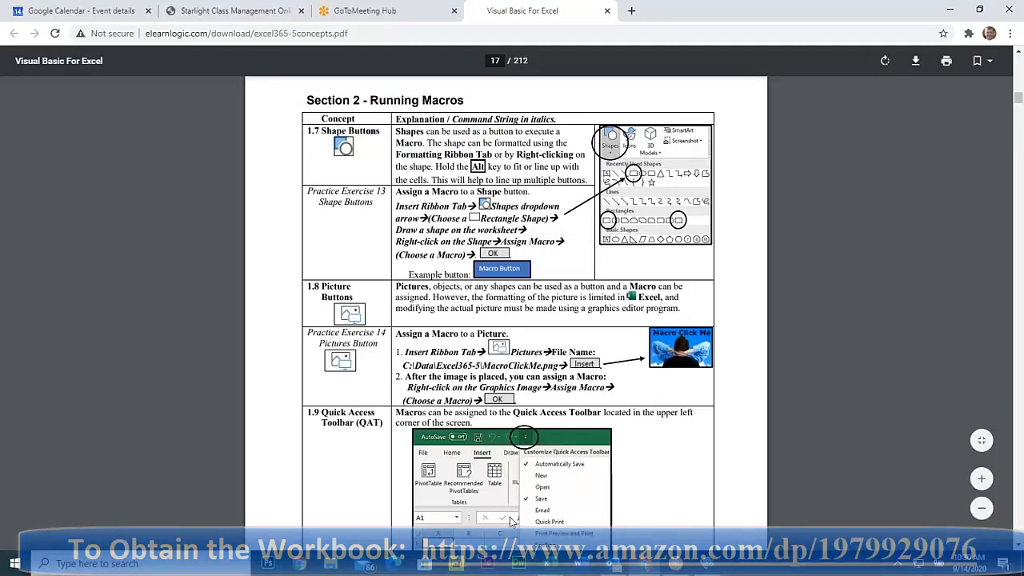
Switch to the User Input Form2.xlsm workbook in Excel and view the macro options of PERSONAL.XLSB!AddressABS1, leaving them unchanged.
mouse_move(552, 567)
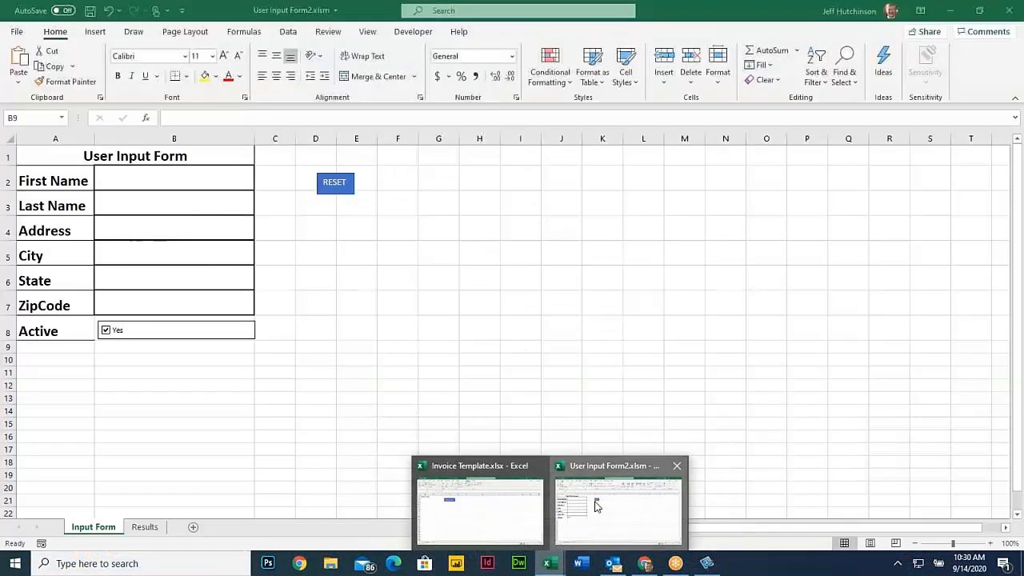
left_click(595, 505)
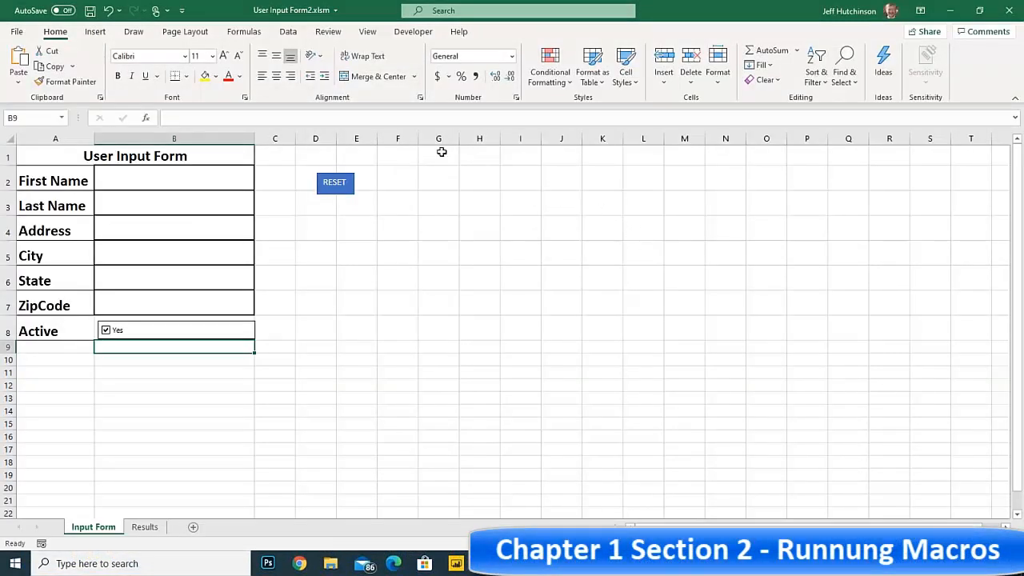
left_click(405, 34)
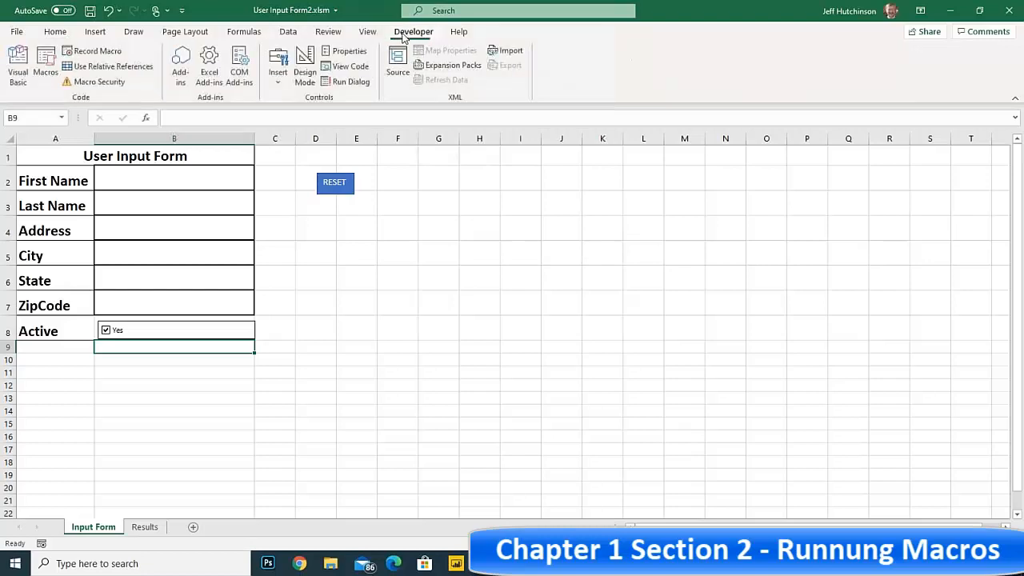
left_click(48, 62)
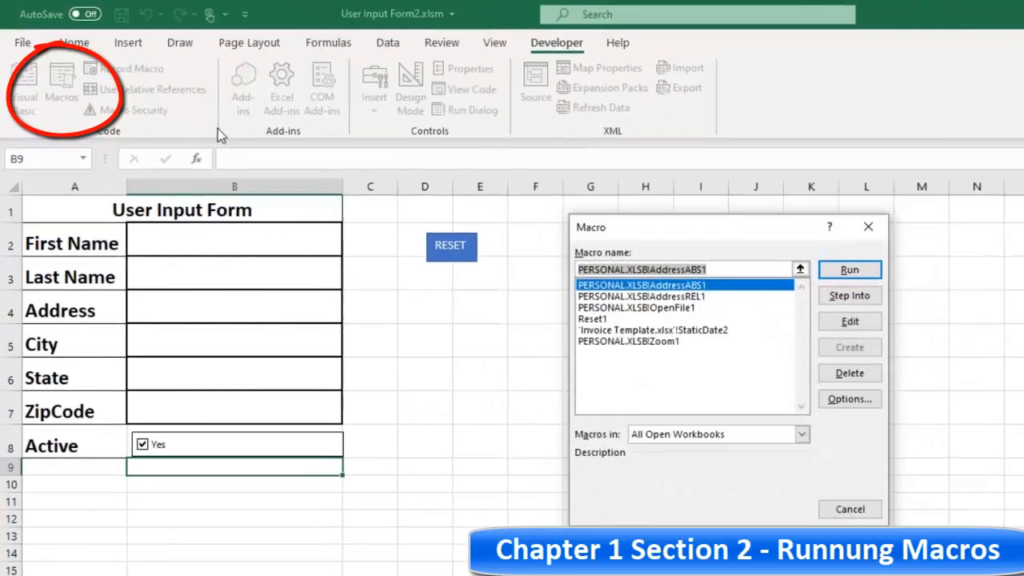
left_click(660, 293)
left_click(662, 298)
left_click(665, 287)
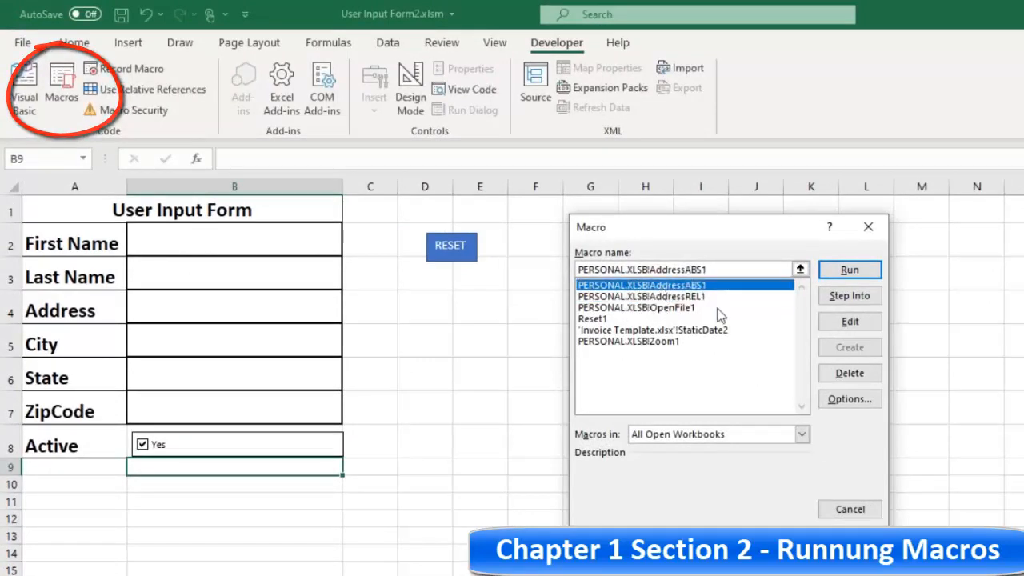
left_click(851, 400)
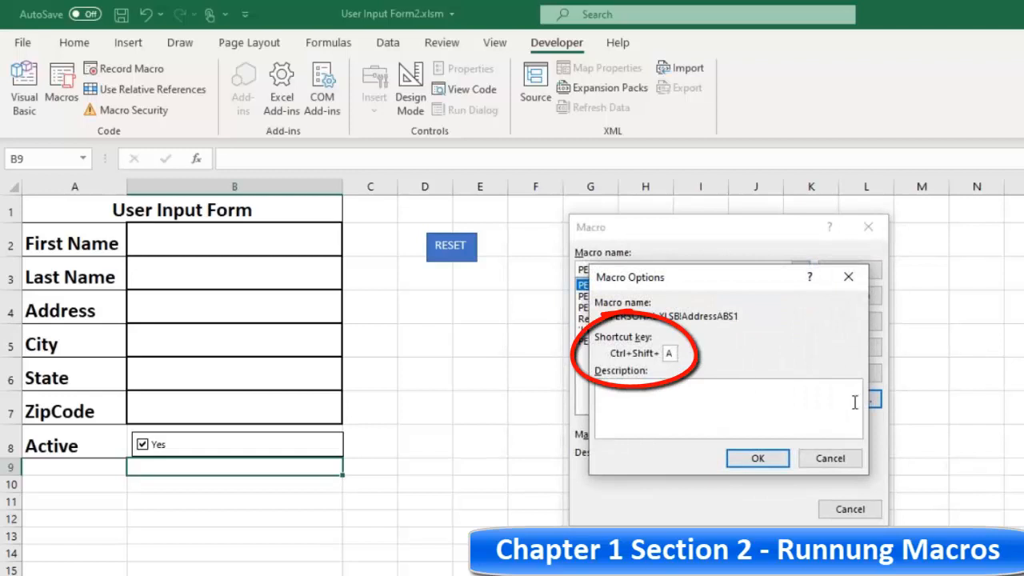
left_click(642, 393)
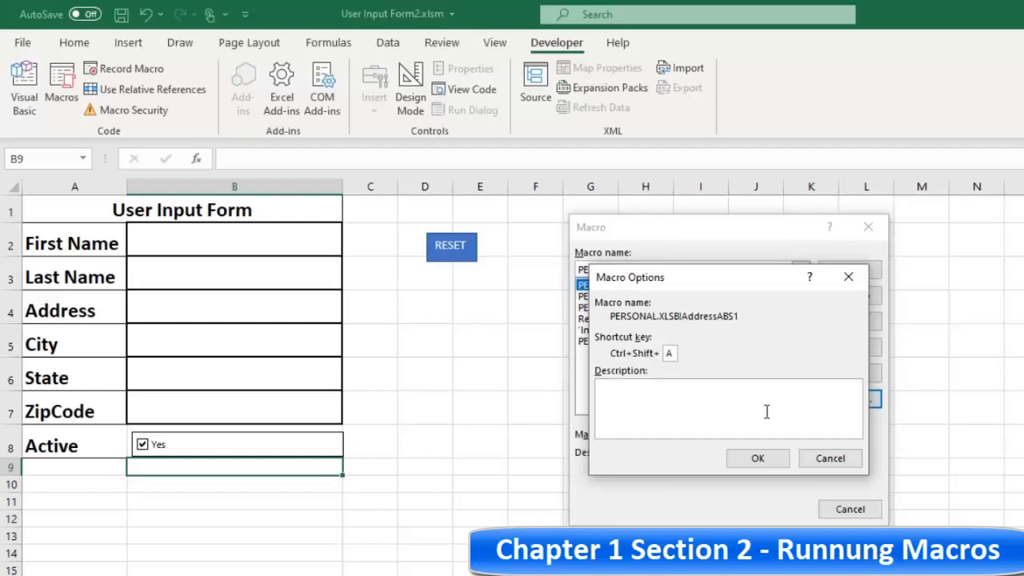
left_click(830, 459)
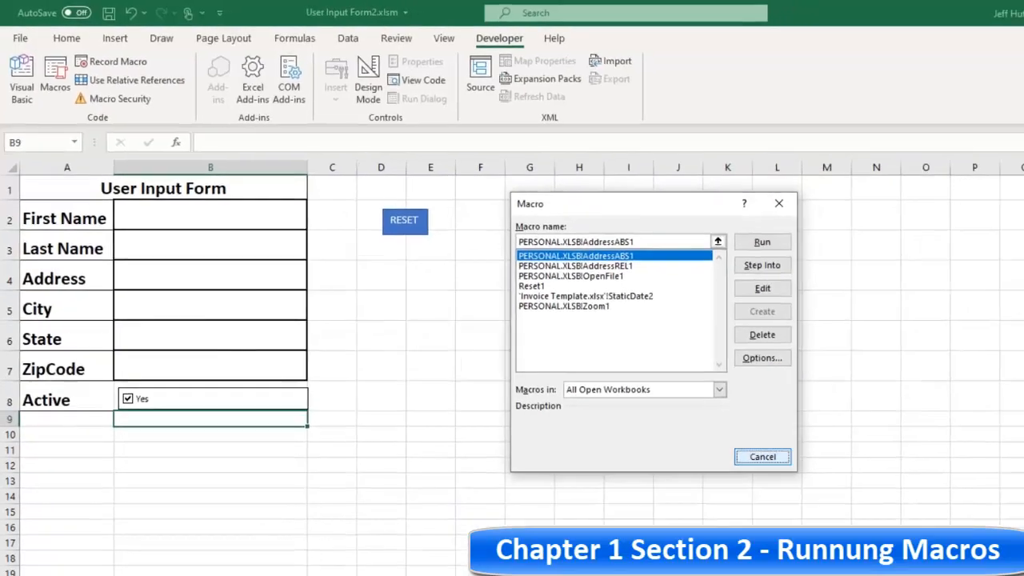
left_click(762, 457)
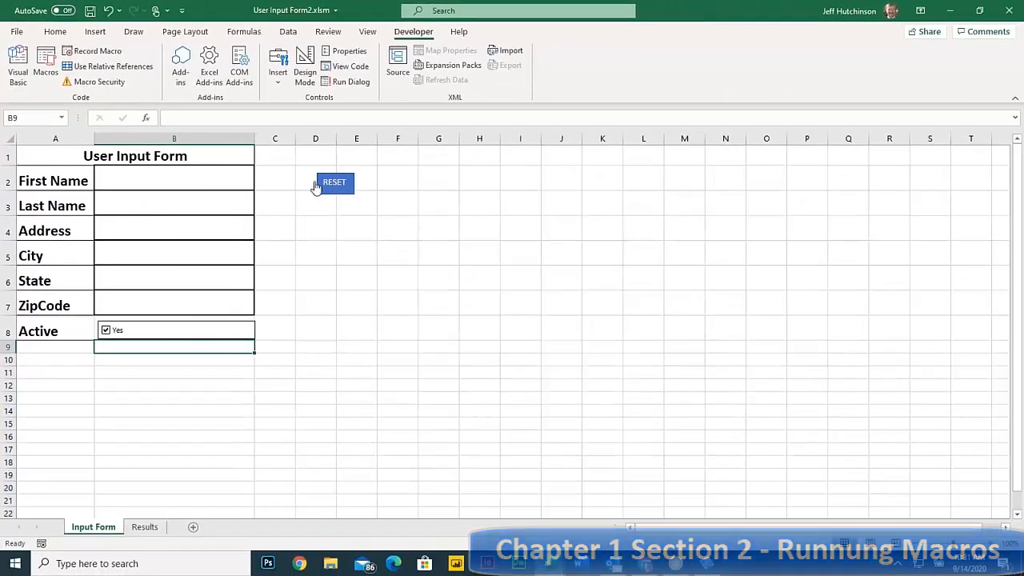
Switch to the PDF in Chrome and read topics 1.8 Picture Buttons and 1.9 Quick Access Toolbar.
left_click(645, 564)
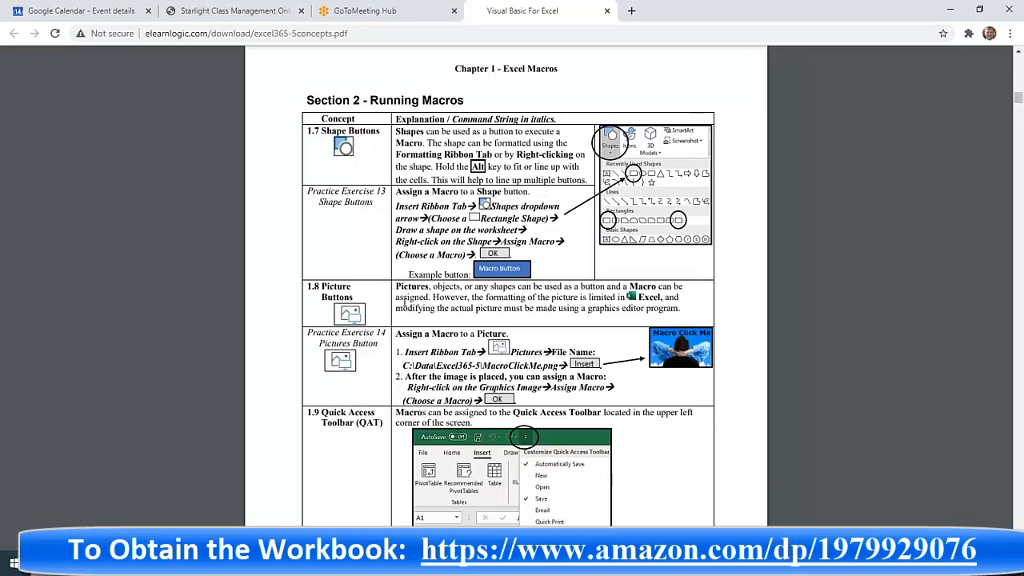
left_click_drag(321, 286, 565, 315)
left_click(527, 312)
scroll(480, 382, "down", 3)
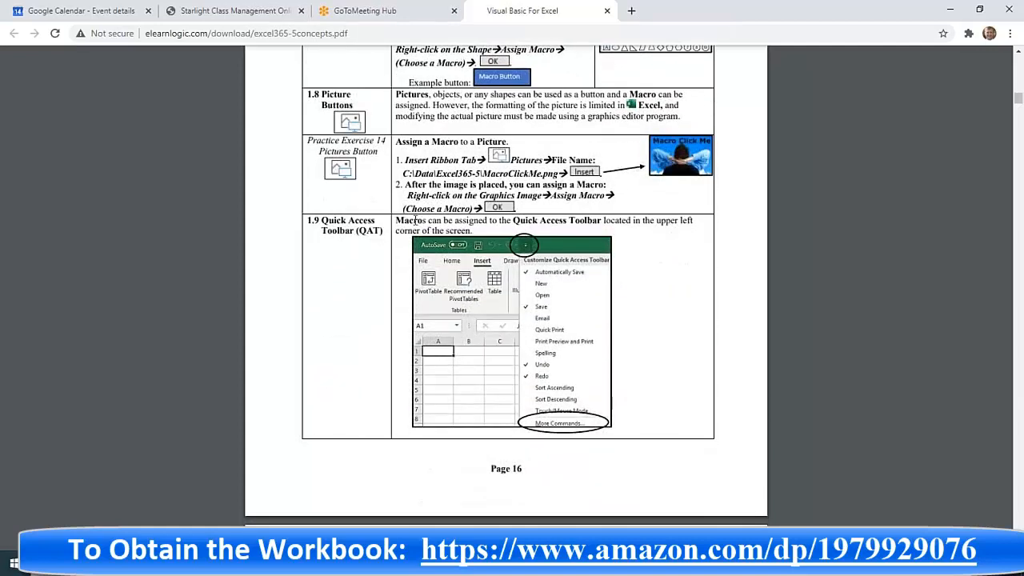
left_click_drag(395, 220, 475, 231)
left_click(475, 231)
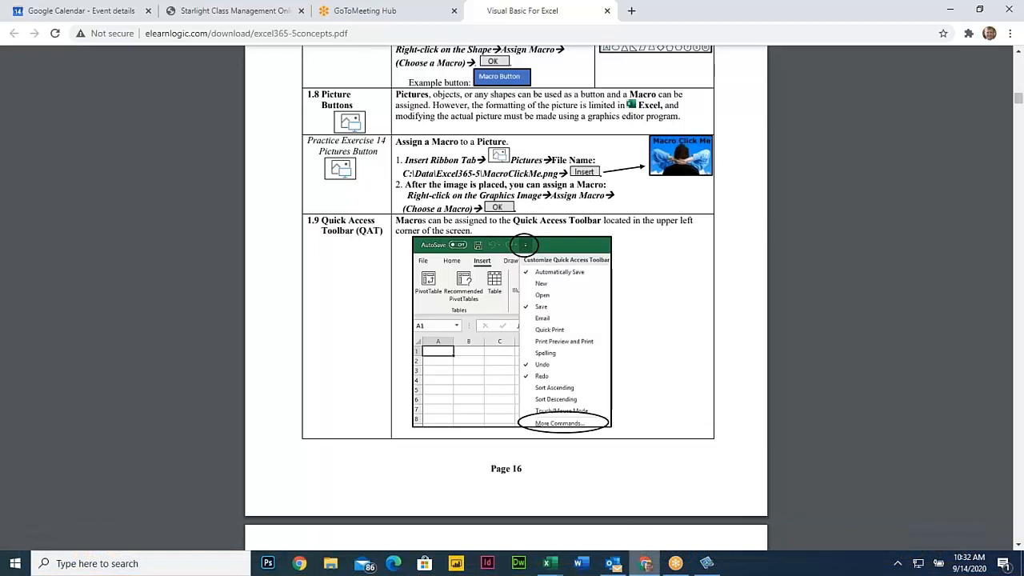
Switch to User Input Form2.xlsm in Excel and insert a round red reset button picture at E3 from an online search for "RESET".
mouse_move(549, 563)
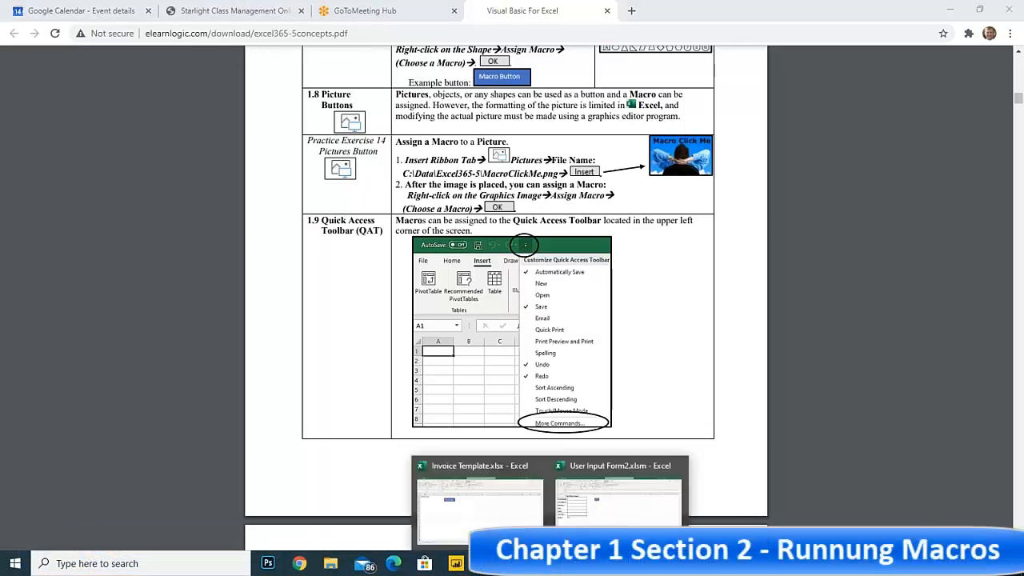
left_click(599, 489)
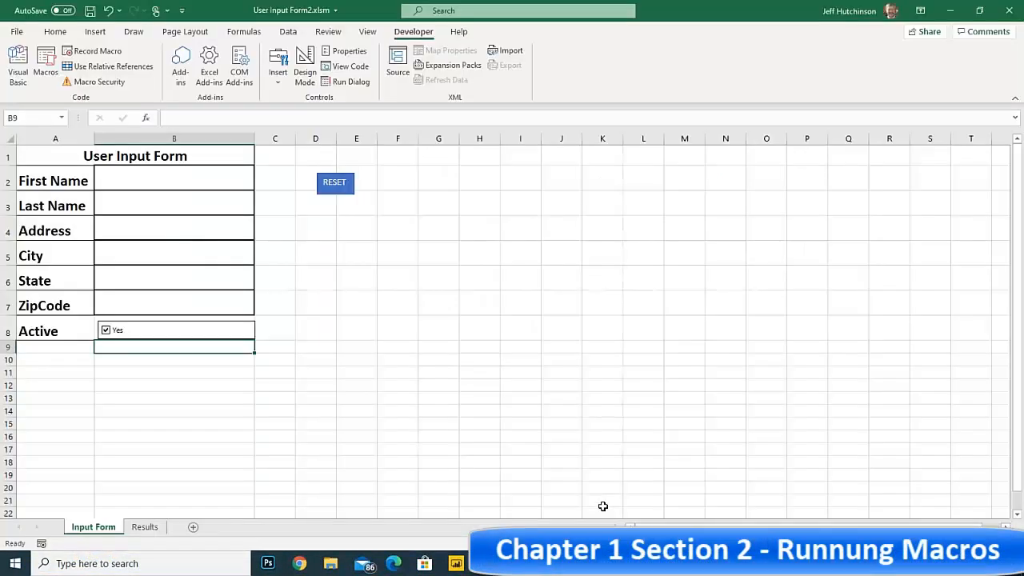
left_click(343, 210)
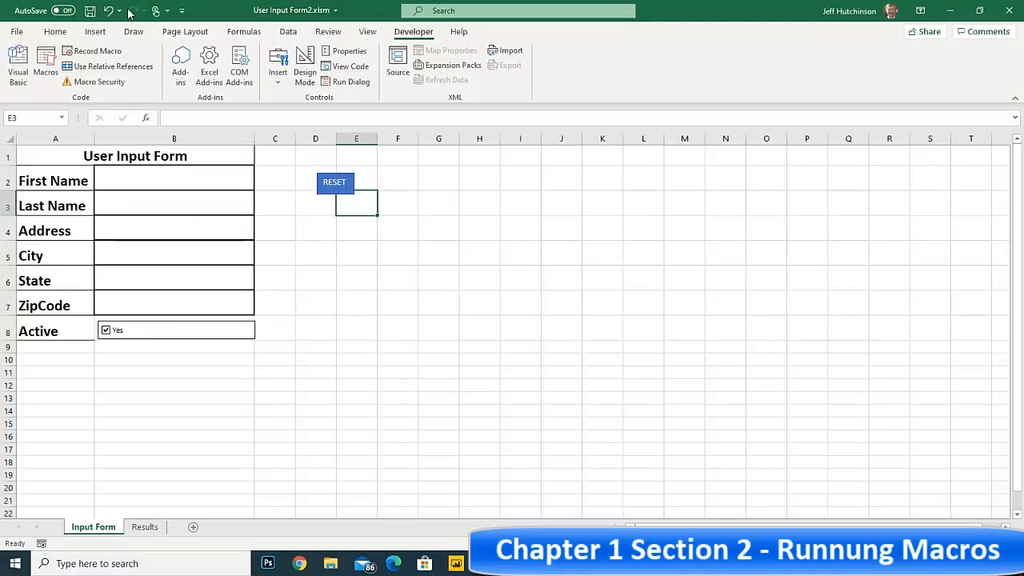
left_click(96, 32)
left_click(156, 81)
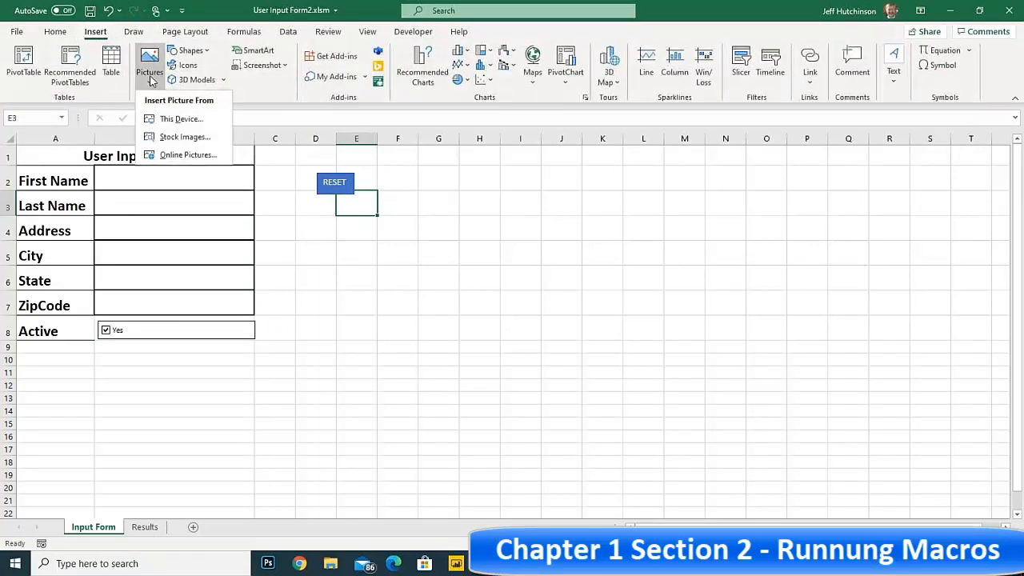
left_click(188, 155)
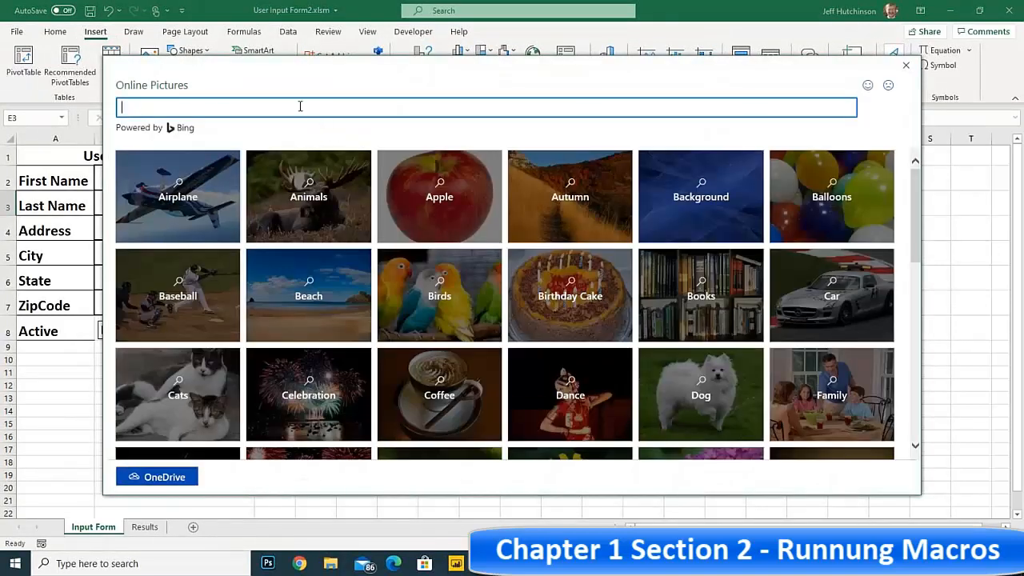
type("RESET")
key("Return")
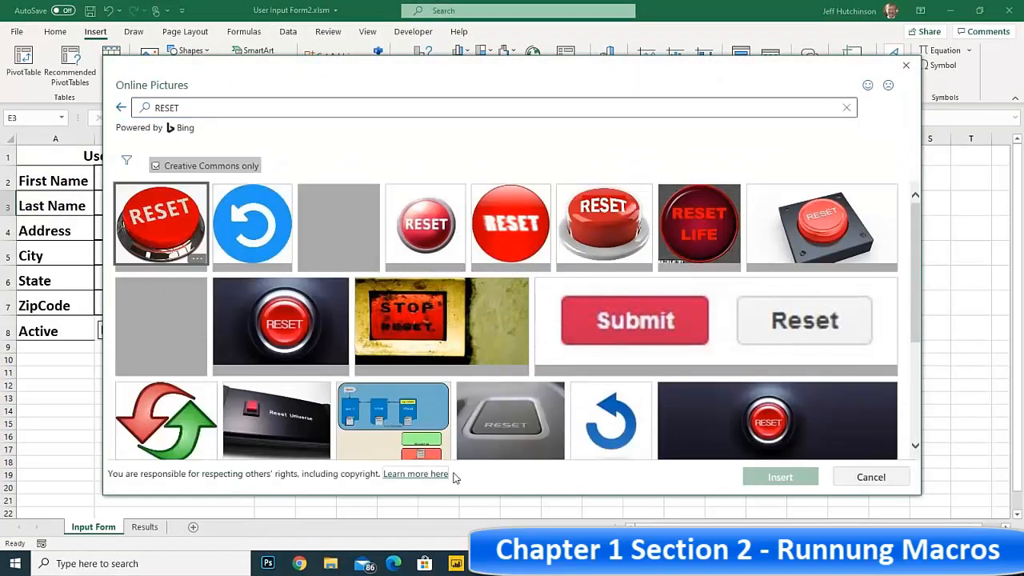
left_click(428, 223)
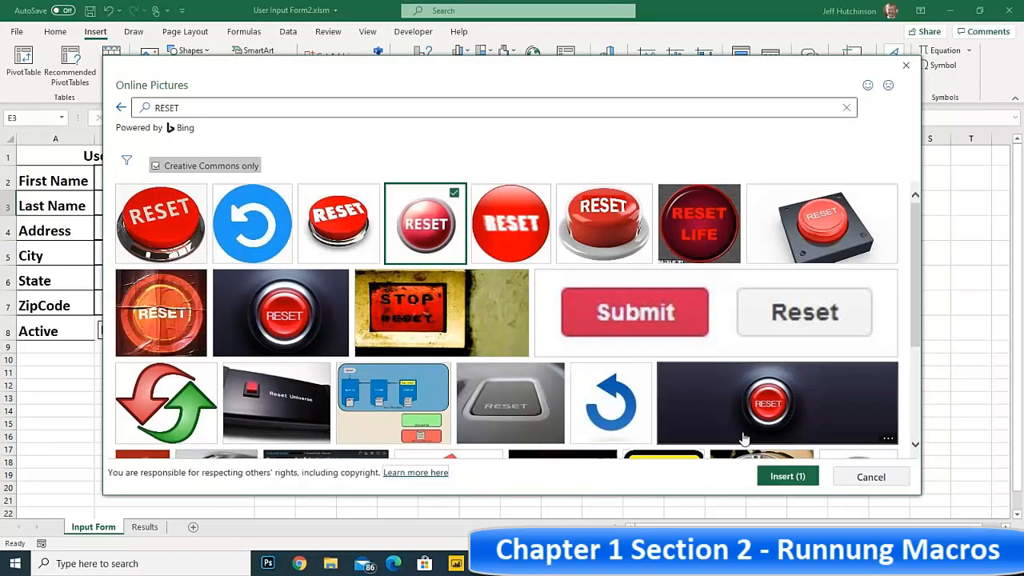
left_click(781, 477)
left_click(781, 478)
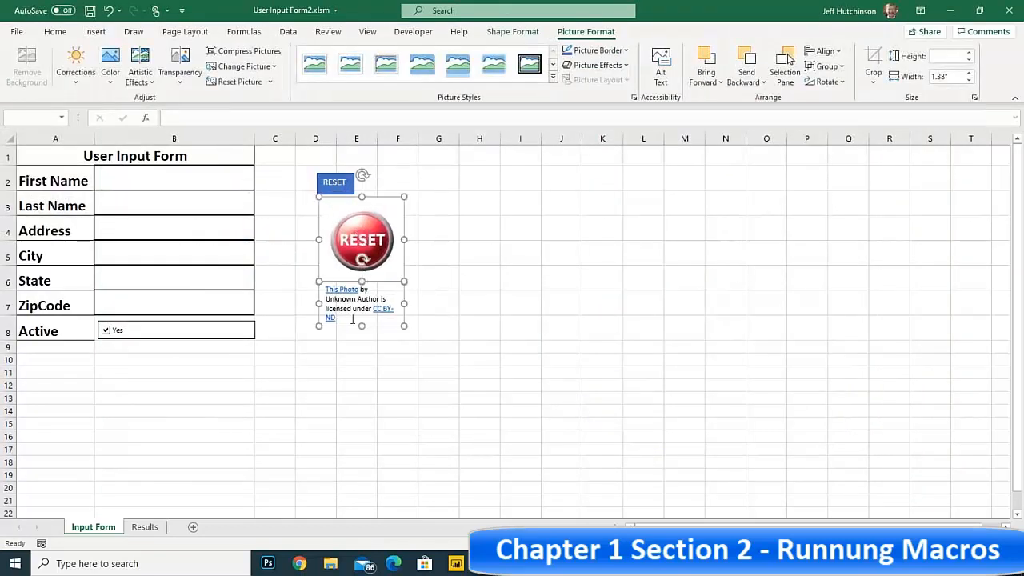
Delete the photo attribution text box below the inserted RESET picture.
left_click(352, 318)
key("ctrl+a")
key("Delete")
left_click(476, 253)
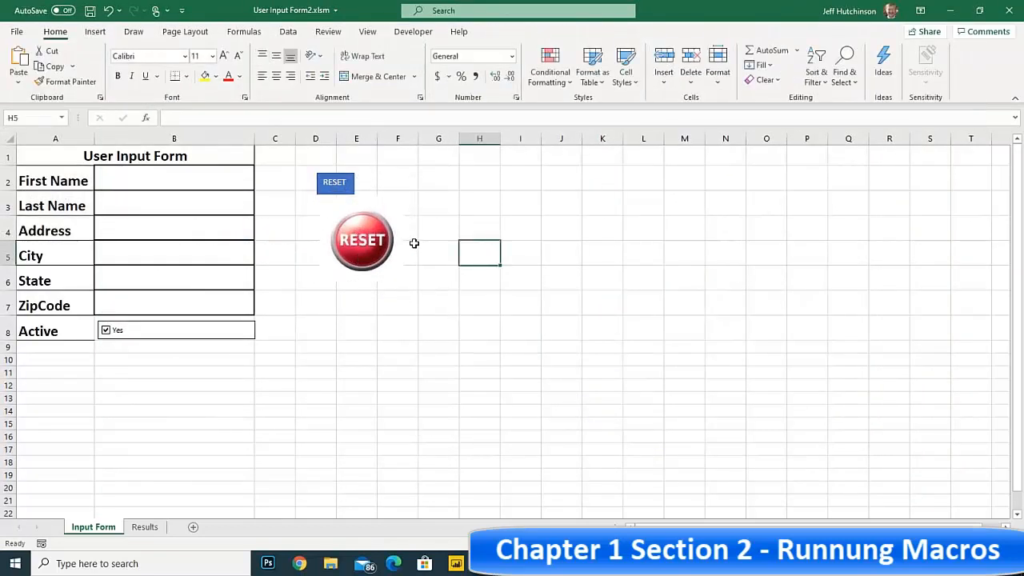
Assign the Reset1 macro to the round RESET picture.
right_click(365, 232)
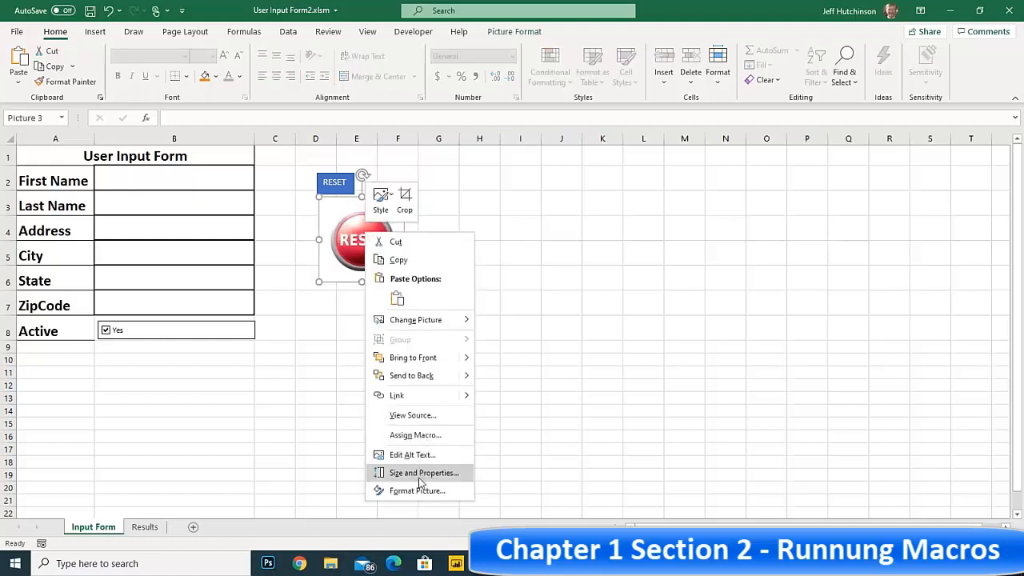
left_click(415, 435)
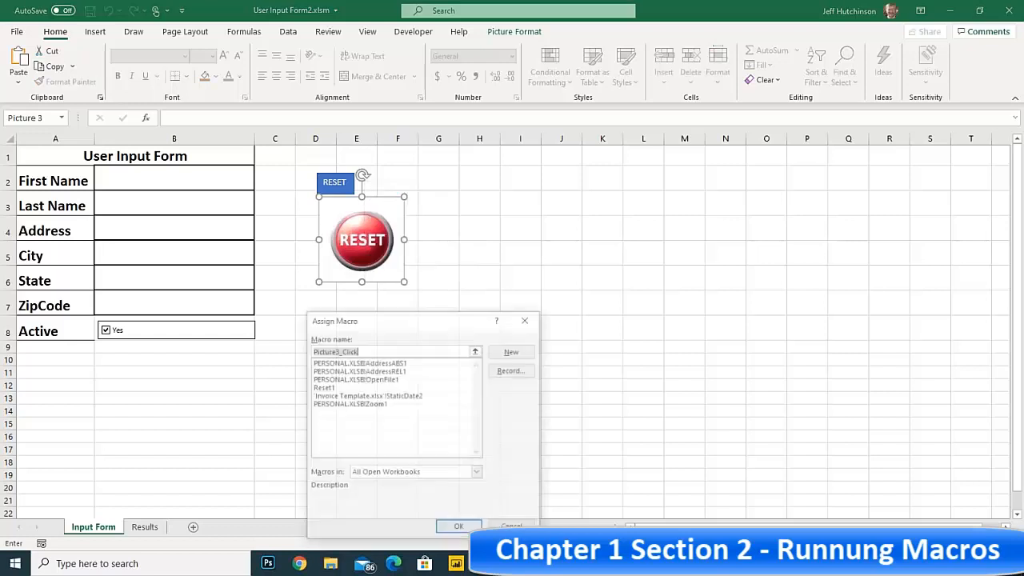
left_click(338, 387)
left_click(463, 529)
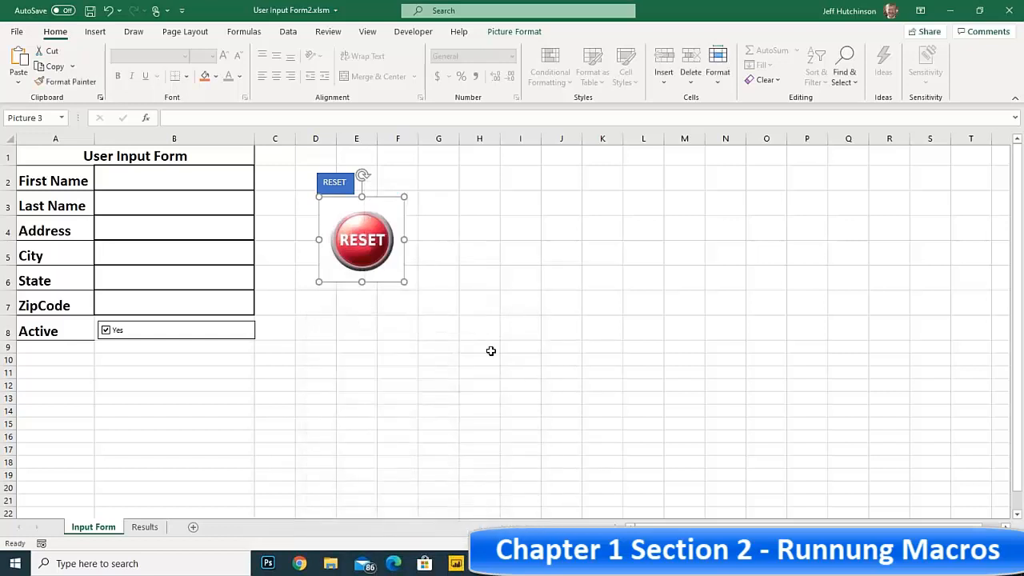
left_click(479, 329)
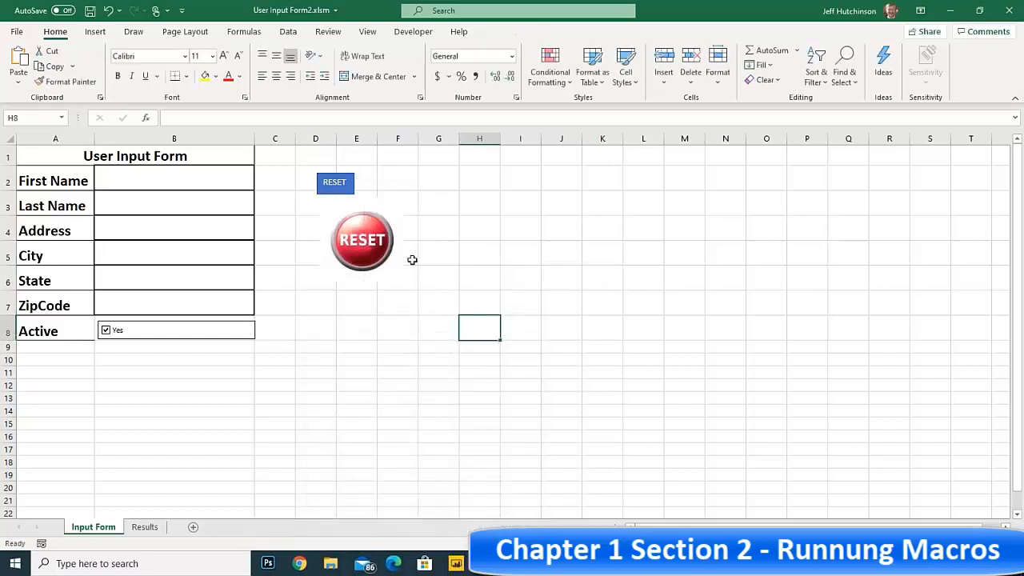
Test the RESET picture by entering "SFFSA" as the last name and "FS" as the address, and run its macro to clear the form.
left_click(356, 240)
left_click(230, 197)
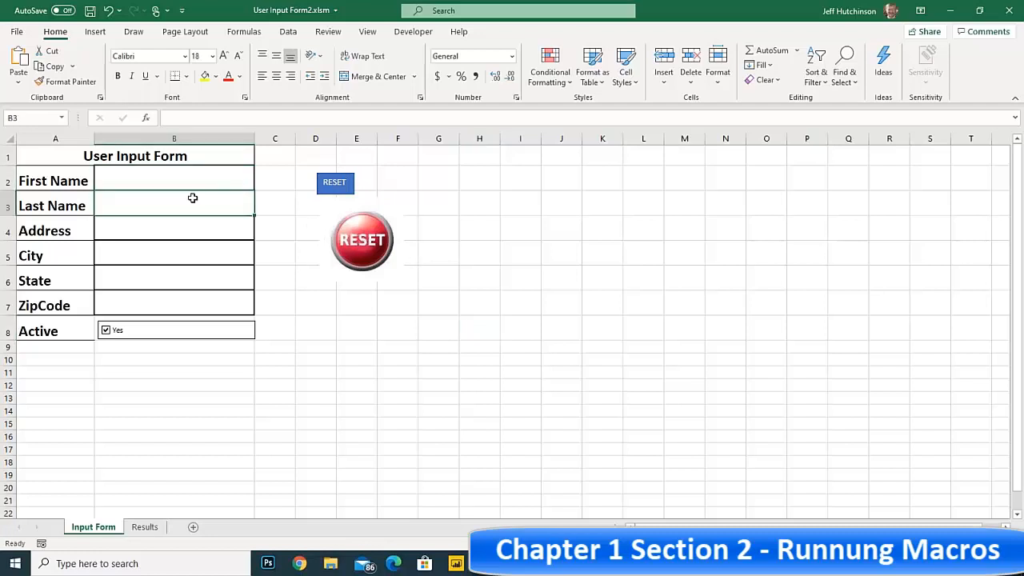
type("SFFSA")
left_click(184, 229)
type("FS")
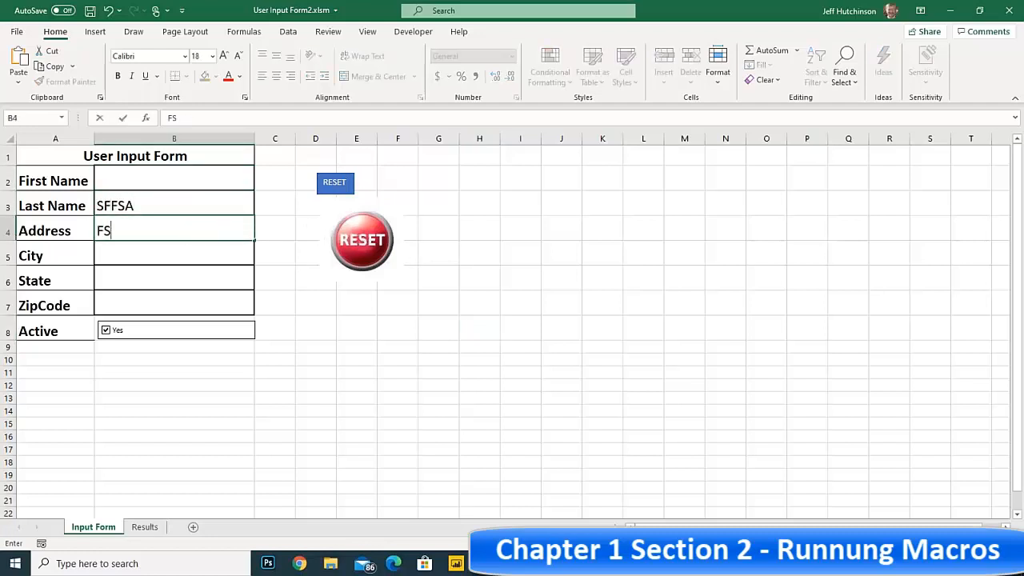
left_click(365, 241)
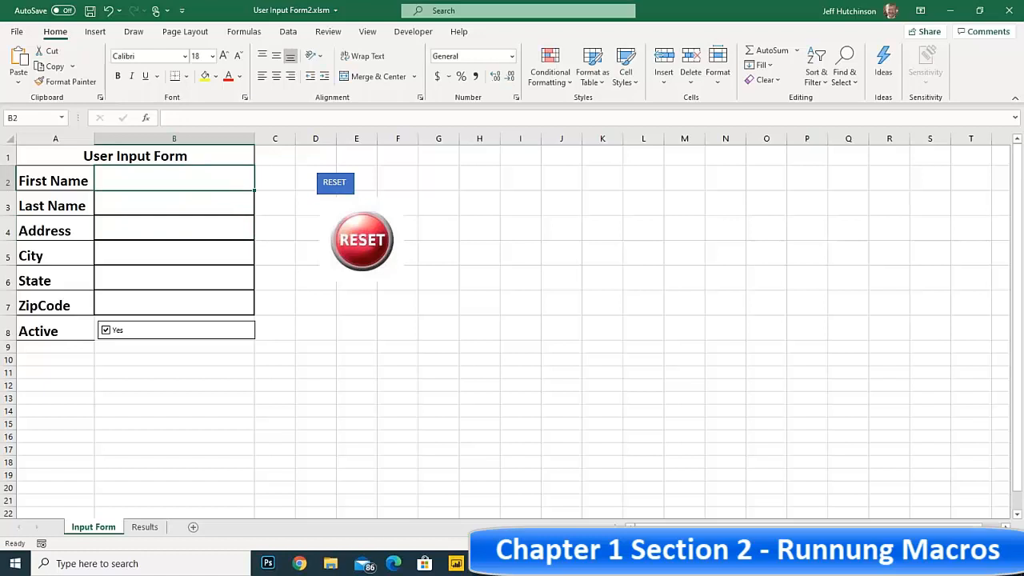
Shrink the round RESET picture to roughly the width of the blue RESET shape and place it directly below that shape.
right_click(363, 240)
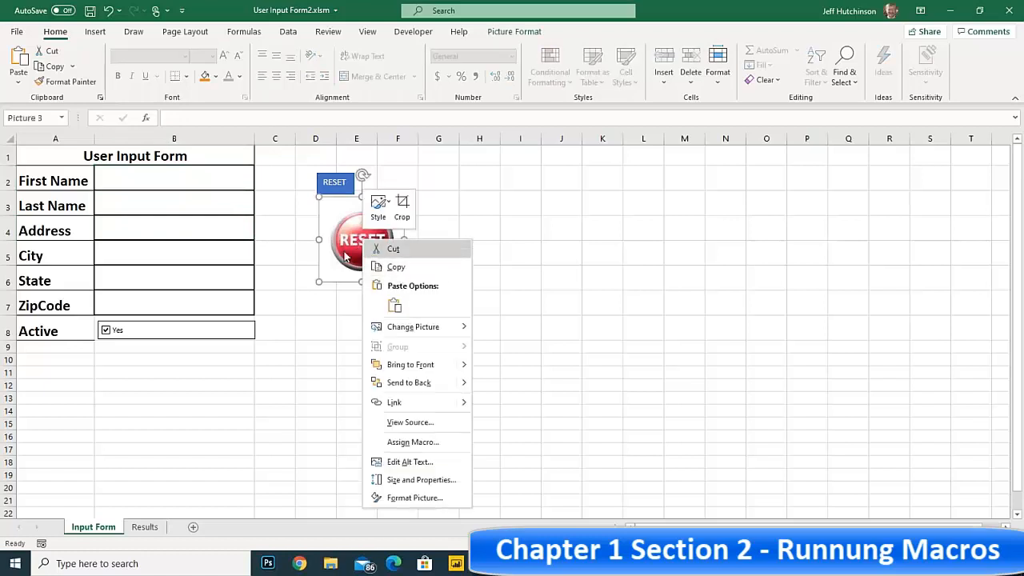
left_click(319, 203)
left_click_drag(319, 197, 332, 231)
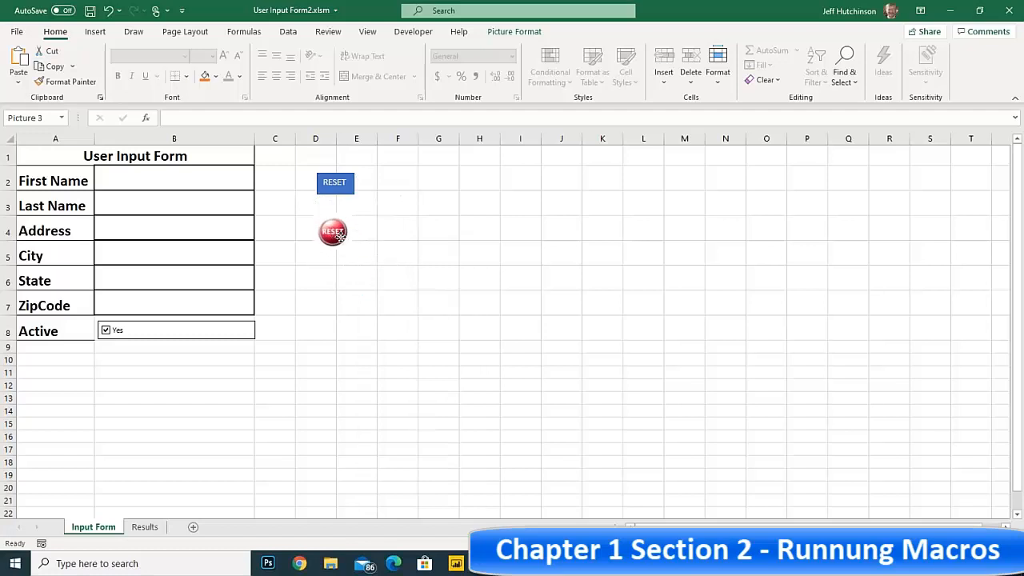
left_click(389, 345)
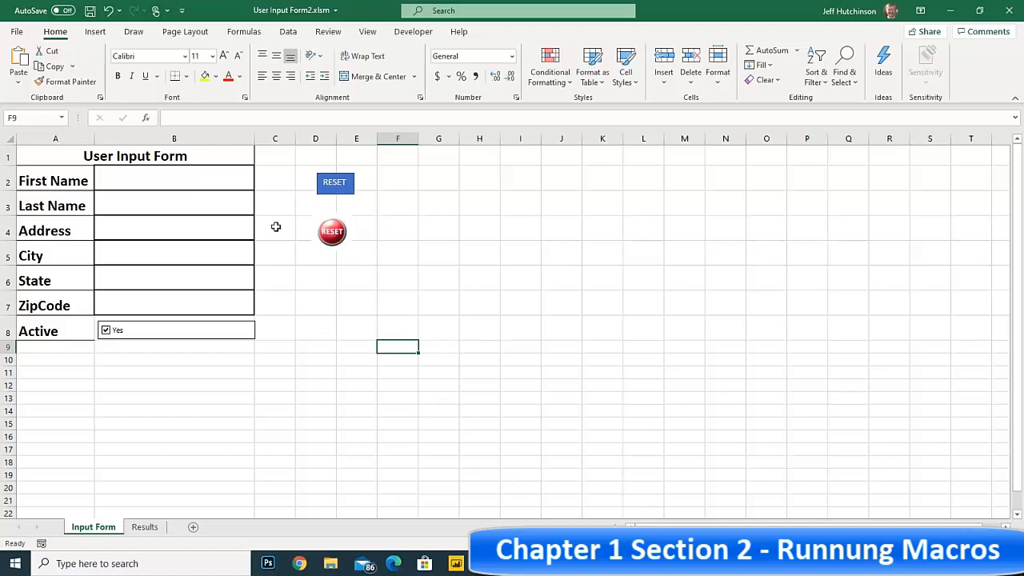
Add the New command and the PERSONAL.XLSB!AddressABS1 macro to the Quick Access Toolbar.
left_click(182, 13)
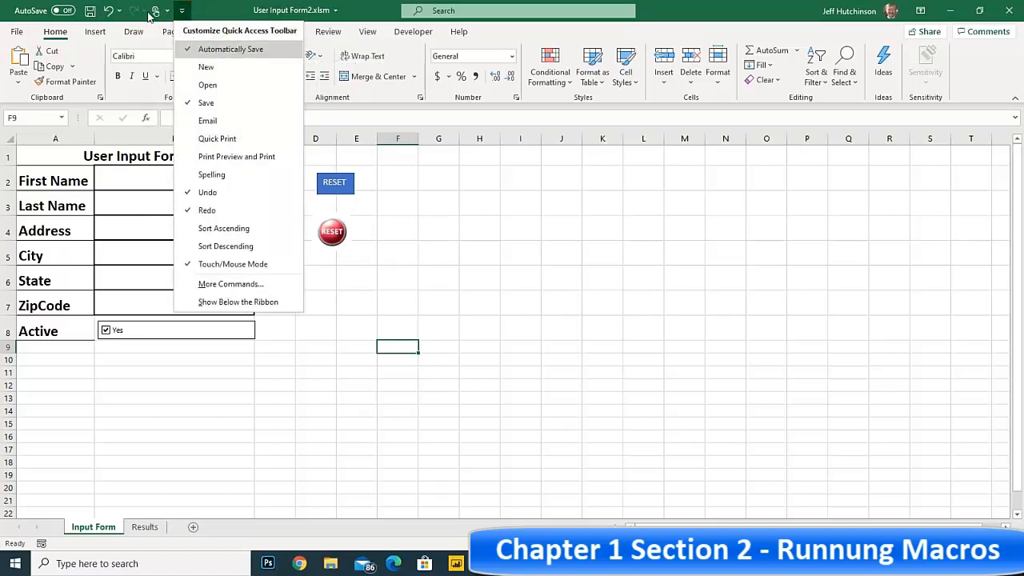
left_click(209, 68)
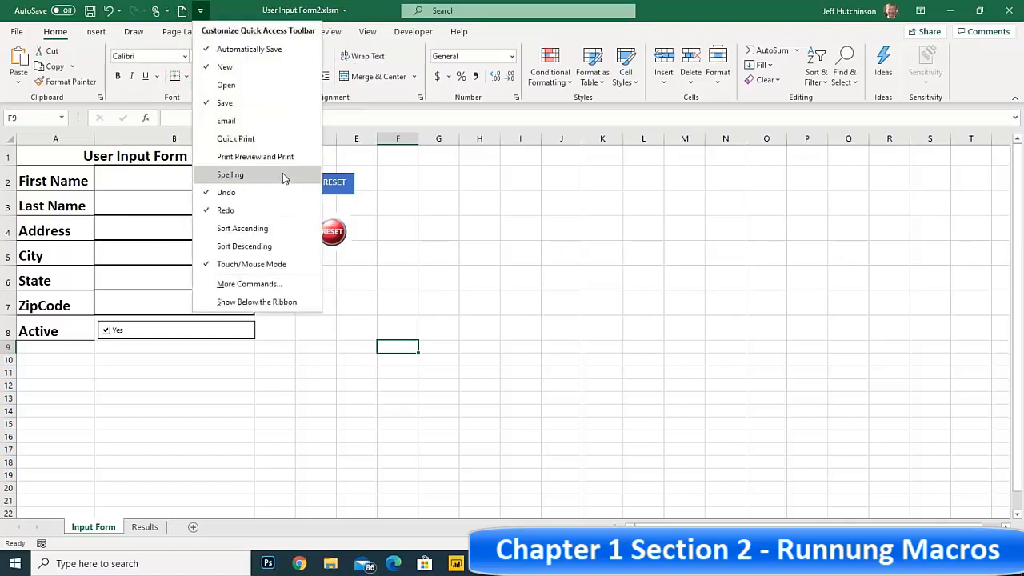
left_click(250, 283)
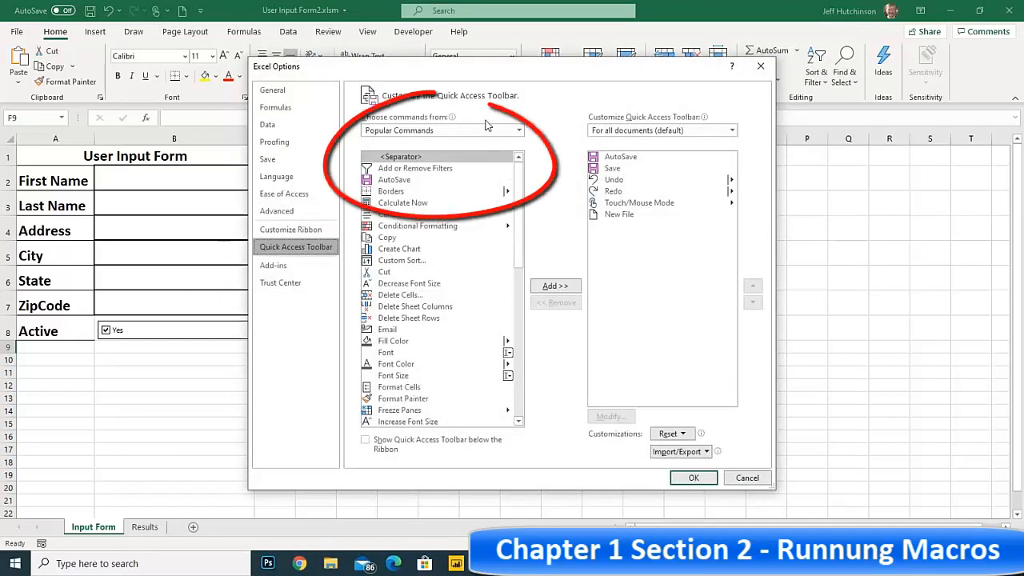
left_click(518, 130)
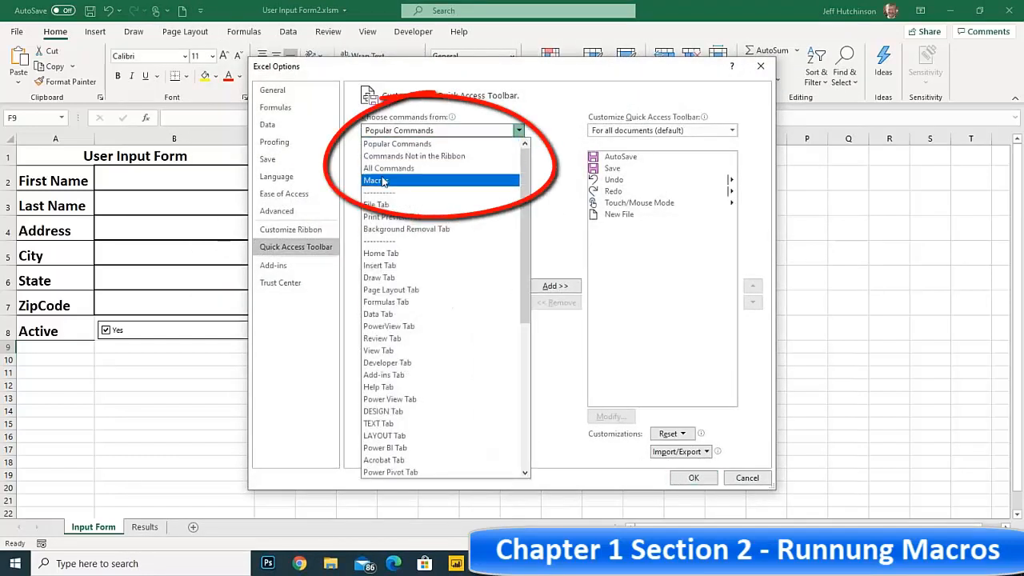
left_click(390, 184)
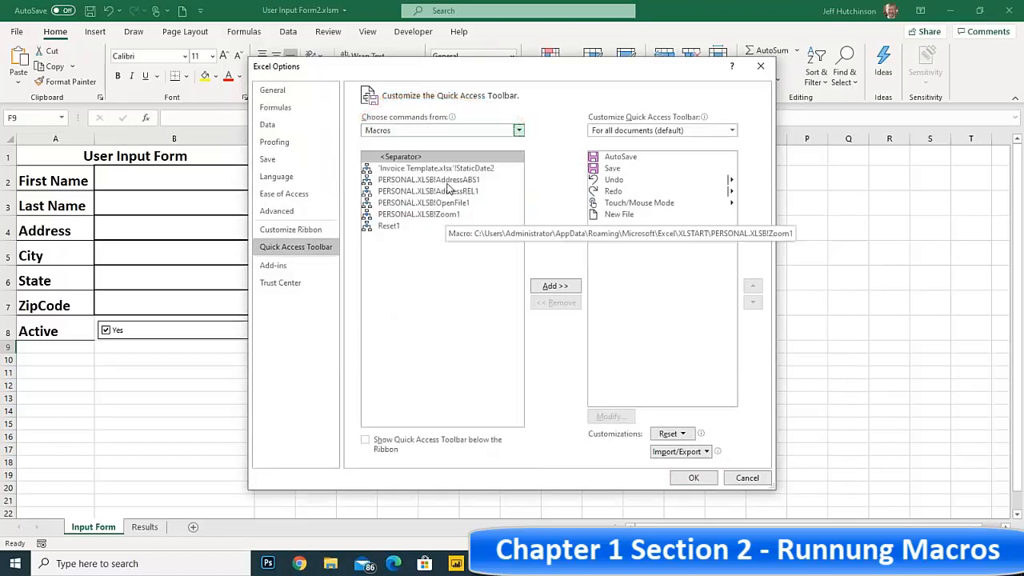
left_click(447, 183)
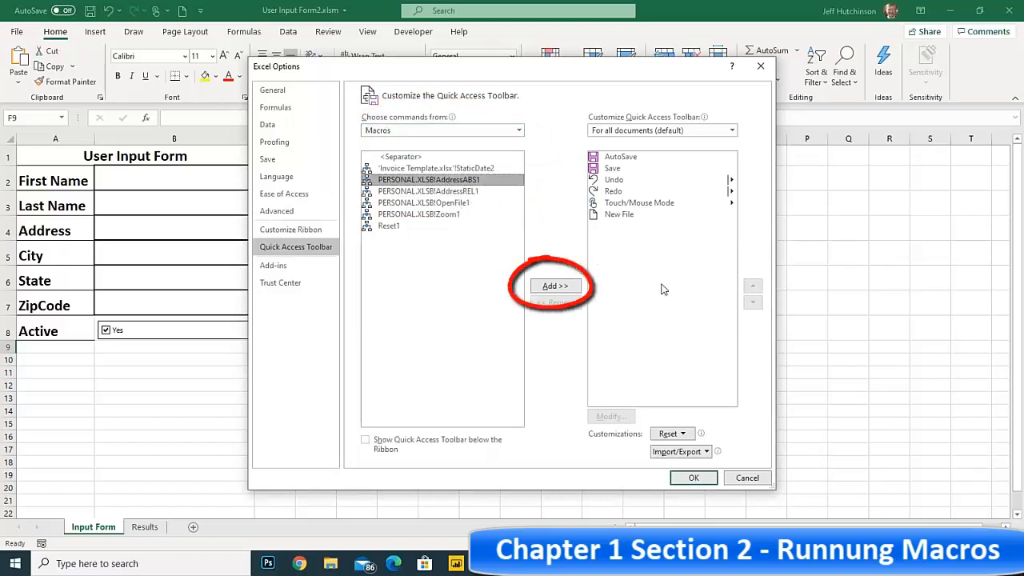
left_click(560, 288)
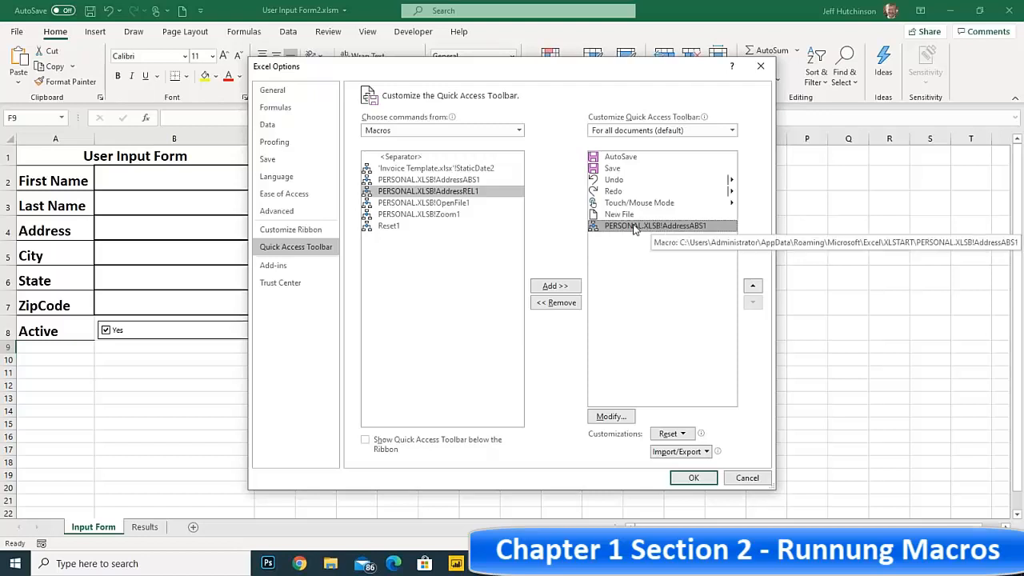
Give the AddressABS1 toolbar macro the piggy bank symbol, shorten its display name to AddressABS1, and apply the options.
left_click(611, 417)
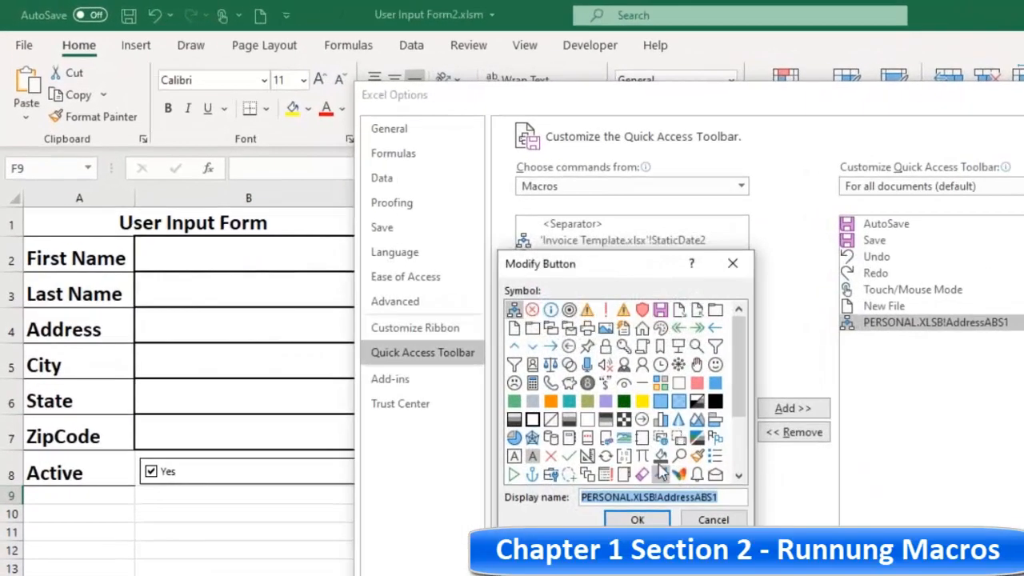
left_click(568, 384)
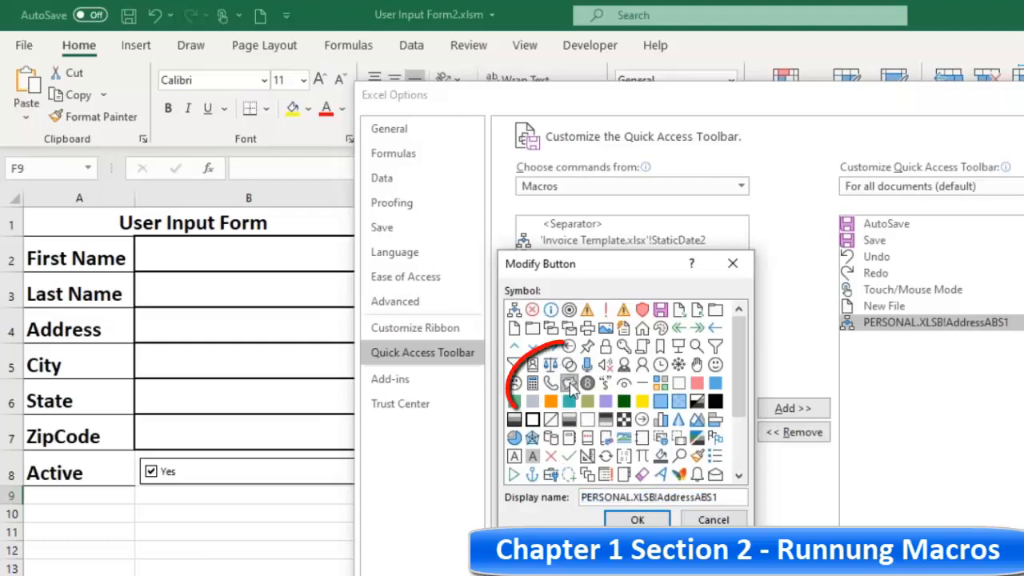
double_click(658, 496)
left_click(656, 497)
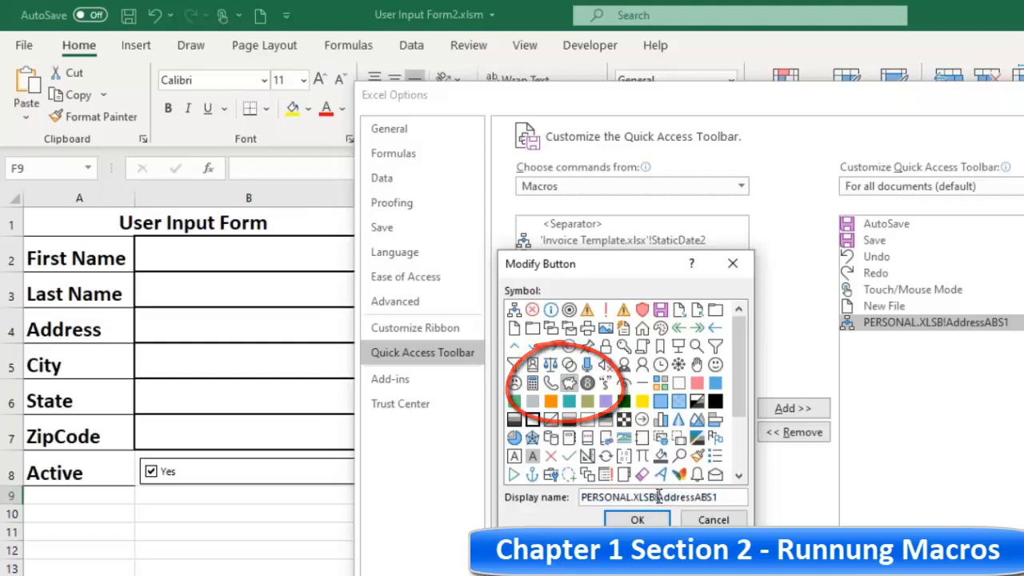
left_click_drag(656, 496, 582, 497)
key("BackSpace")
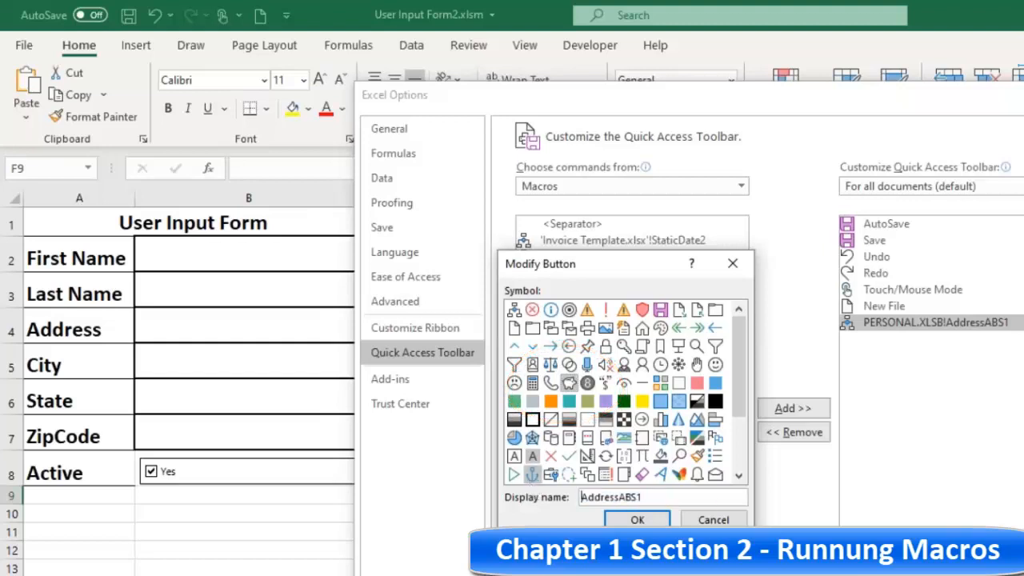
left_click(637, 520)
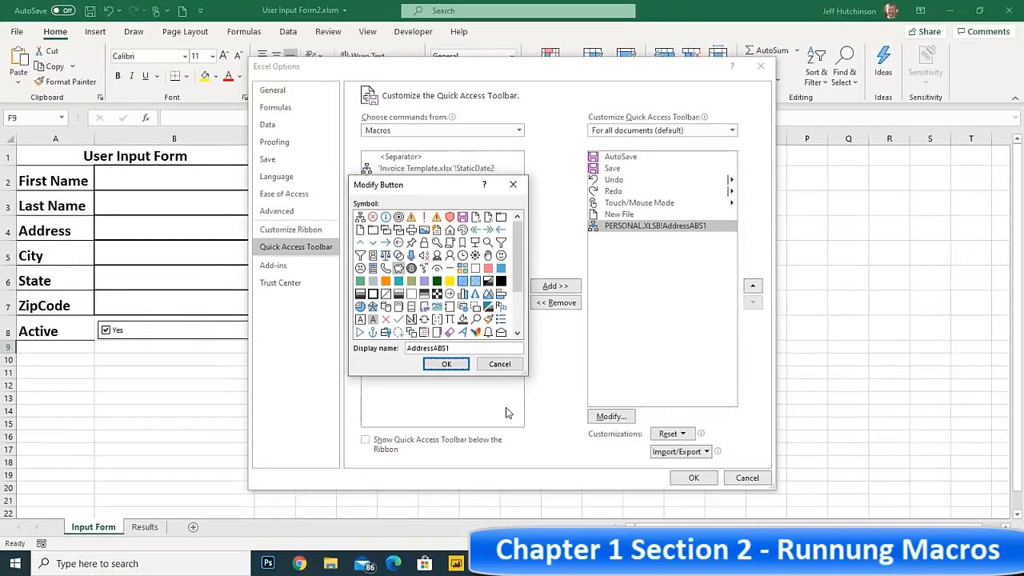
left_click(445, 365)
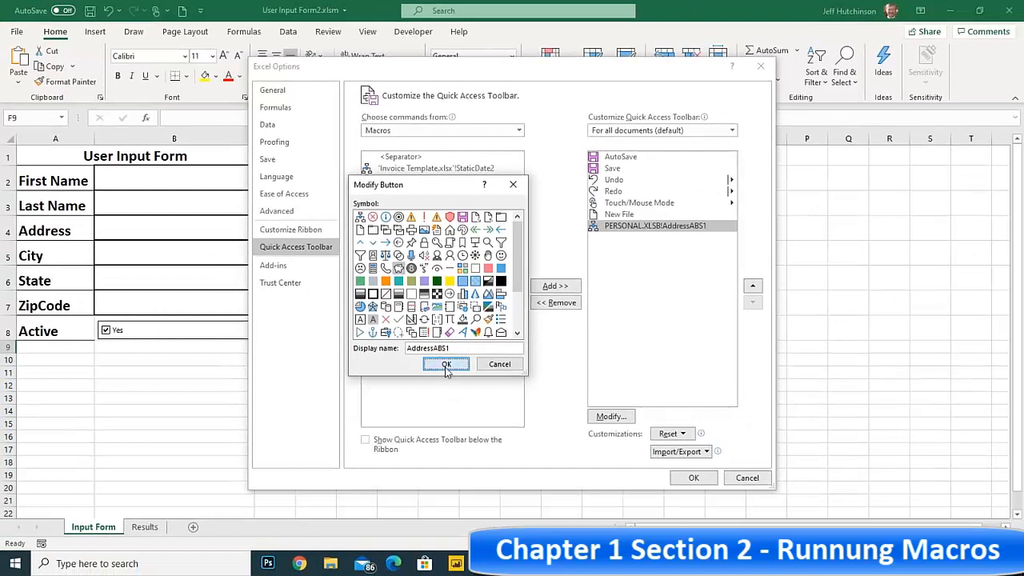
left_click(692, 478)
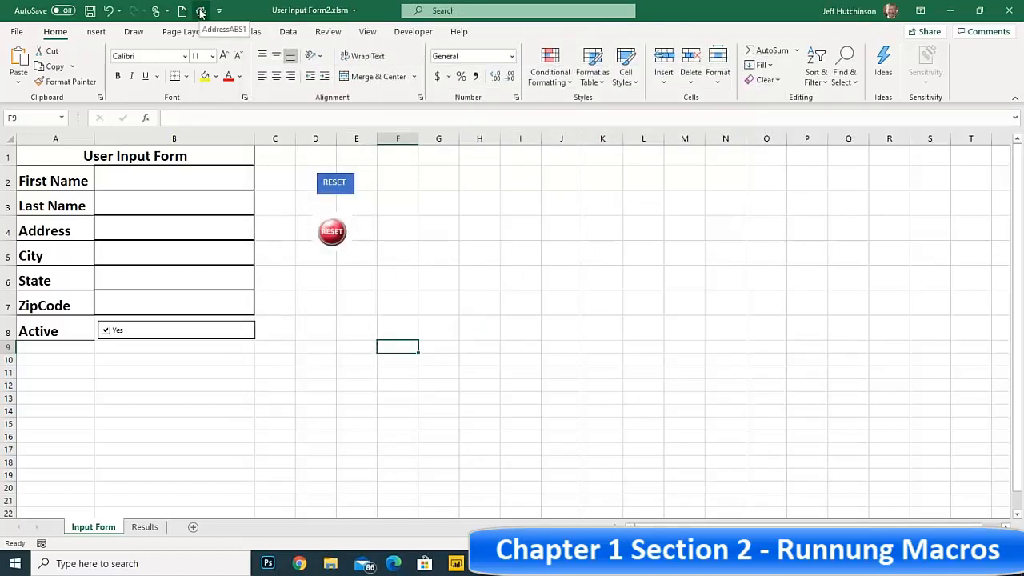
Insert a new worksheet after Input Form and run the AddressABS1 macro on it from the Quick Access Toolbar.
left_click(193, 527)
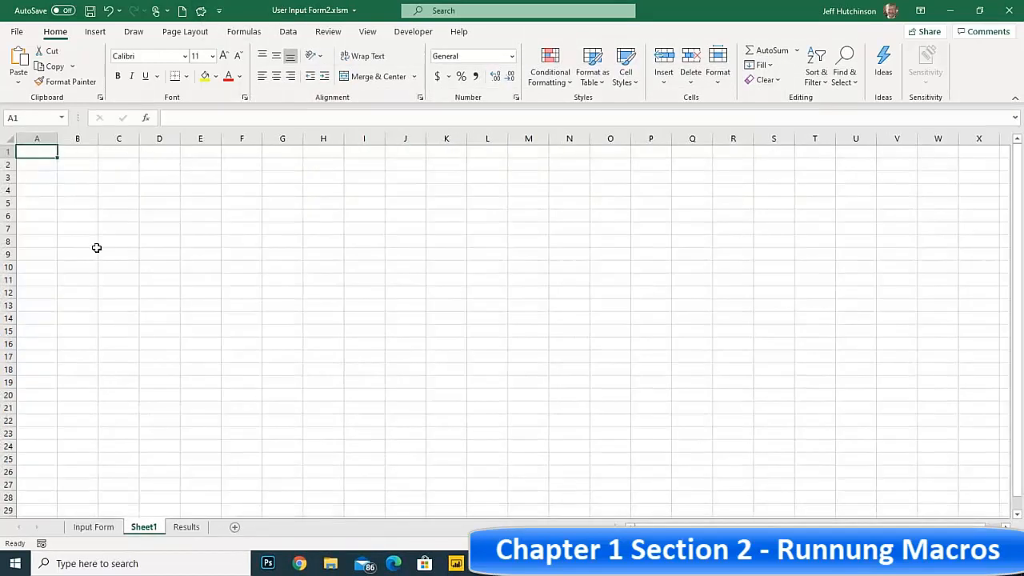
left_click(201, 14)
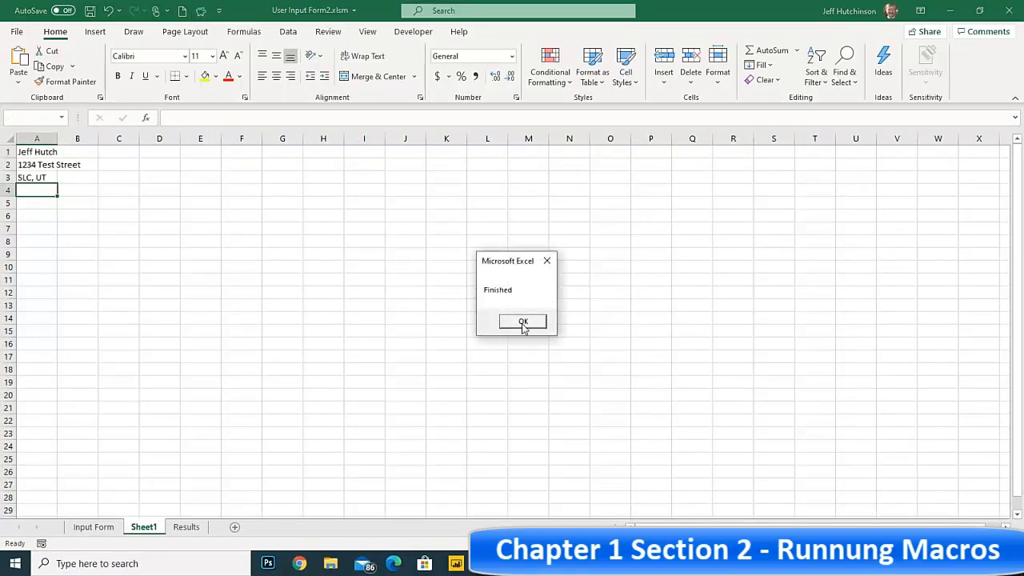
left_click(523, 325)
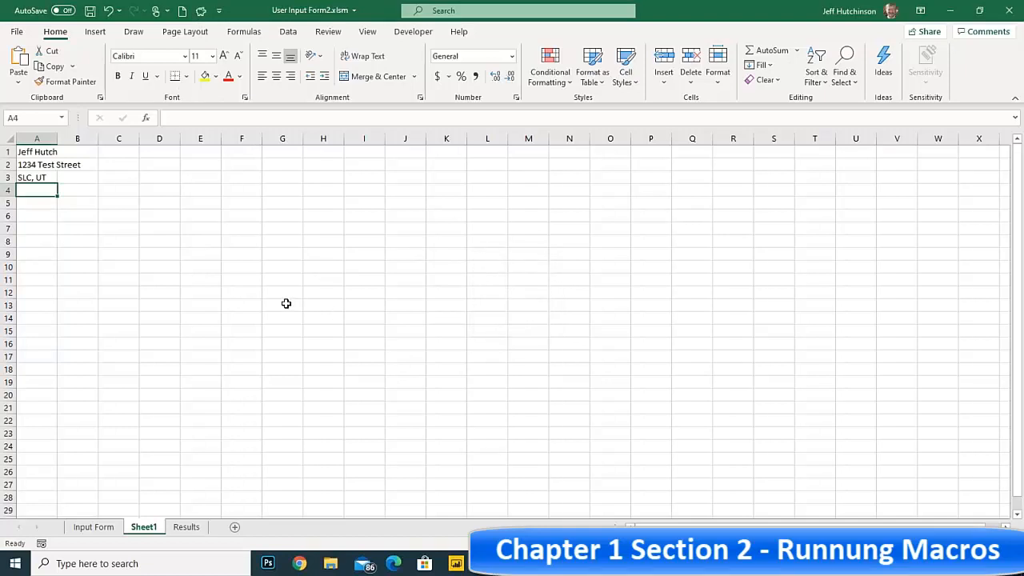
Insert another worksheet before Results and run the AddressABS1 macro there again, dismissing its message.
left_click(235, 528)
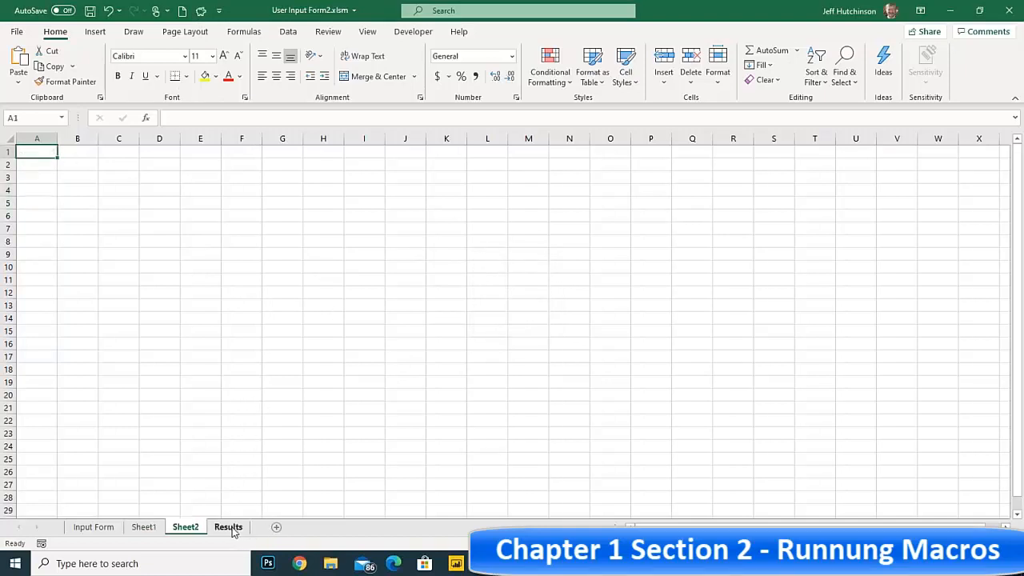
left_click(201, 10)
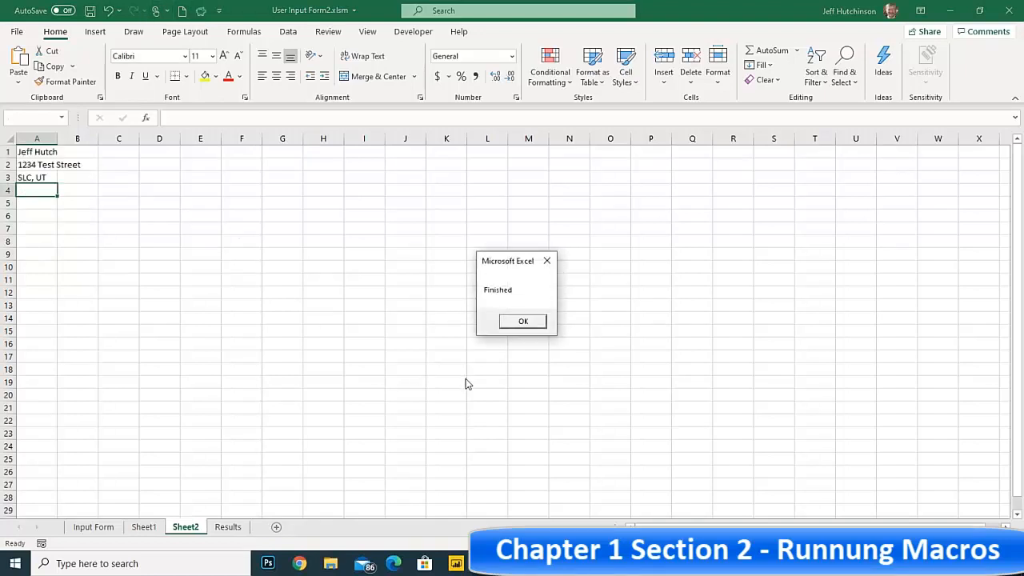
key("Return")
left_click(268, 366)
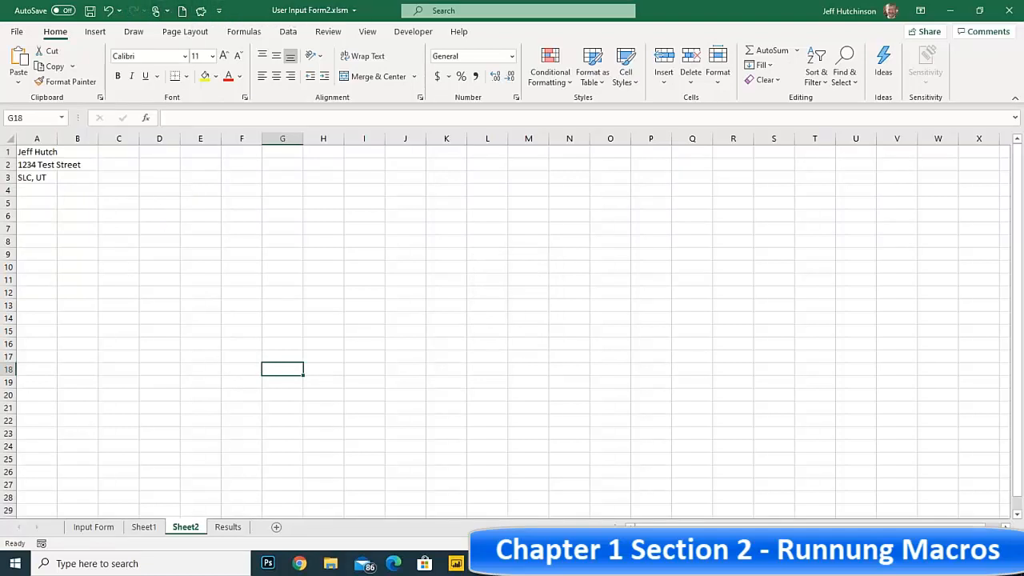
left_click(187, 218)
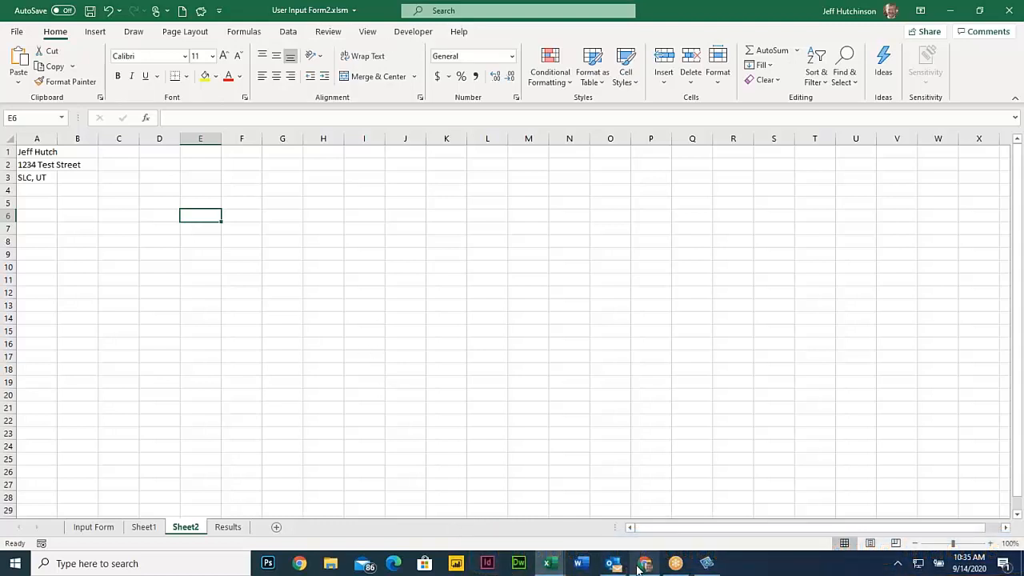
Switch to the workbook PDF in Chrome, review the Quick Access Toolbar and Customized Ribbon exercises, and return to Excel.
left_click(644, 563)
scroll(507, 350, "down", 3)
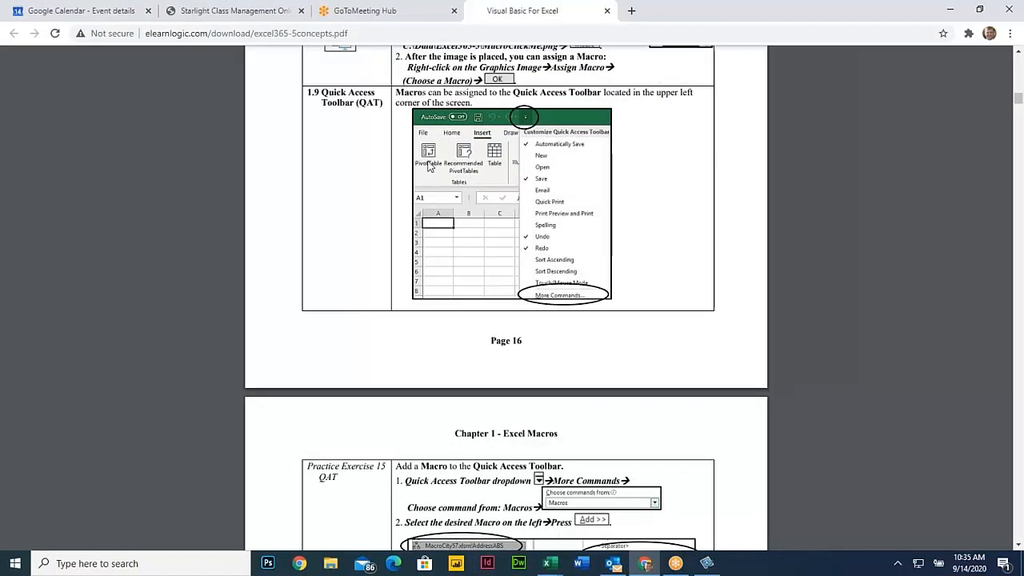
scroll(506, 286, "down", 2)
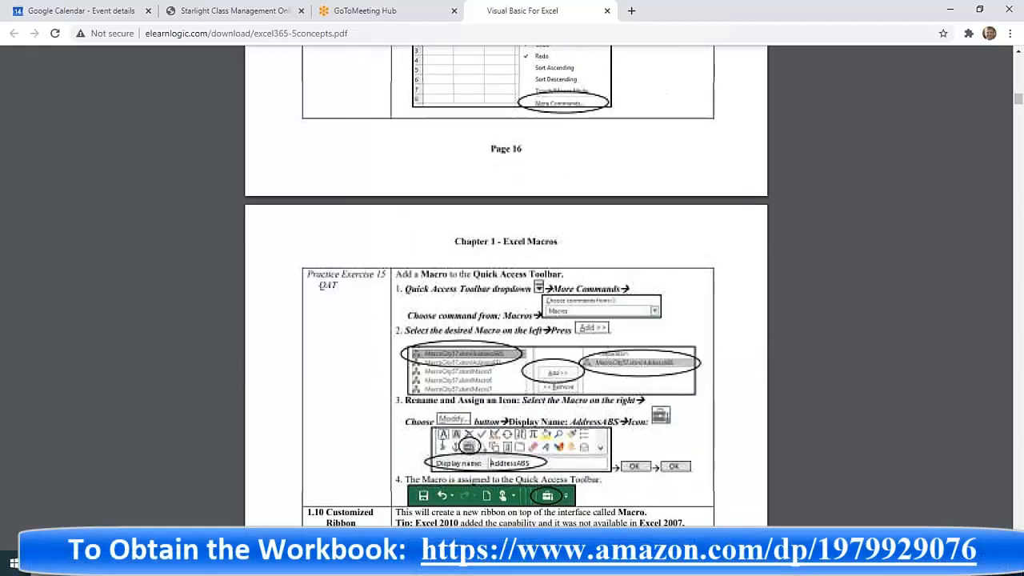
scroll(320, 258, "down", 3)
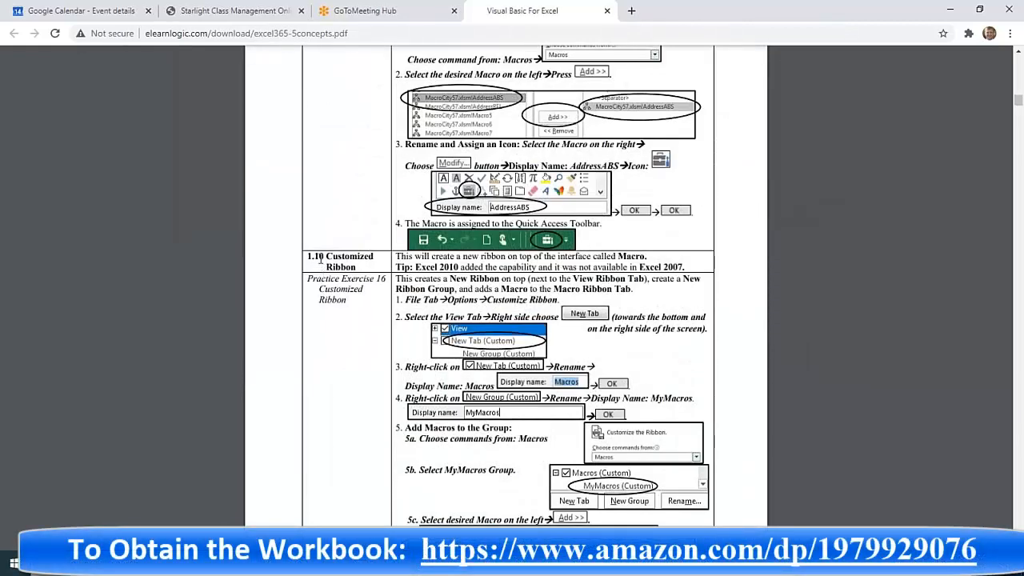
left_click_drag(319, 258, 397, 277)
scroll(507, 286, "down", 4)
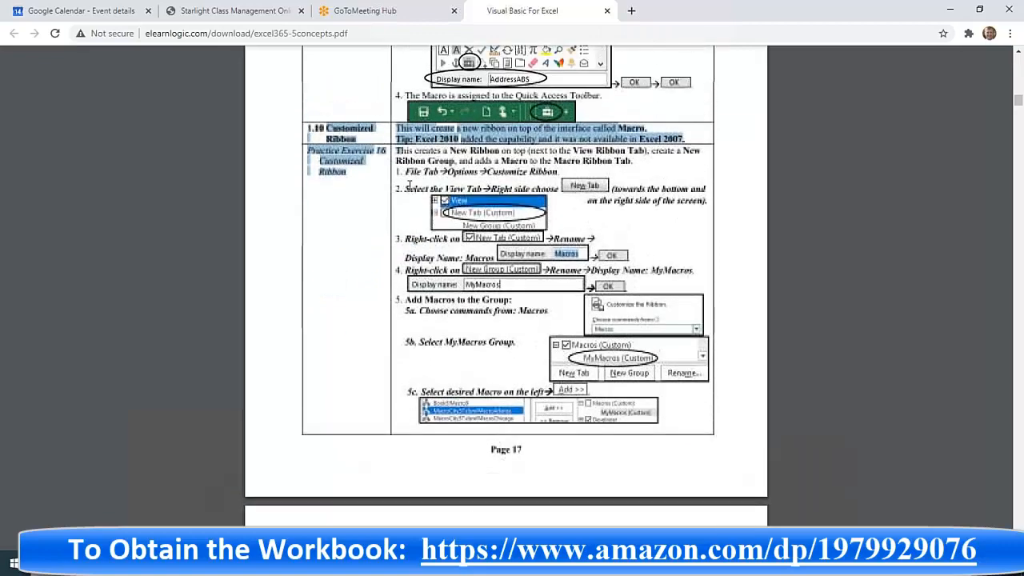
scroll(505, 285, "down", 1)
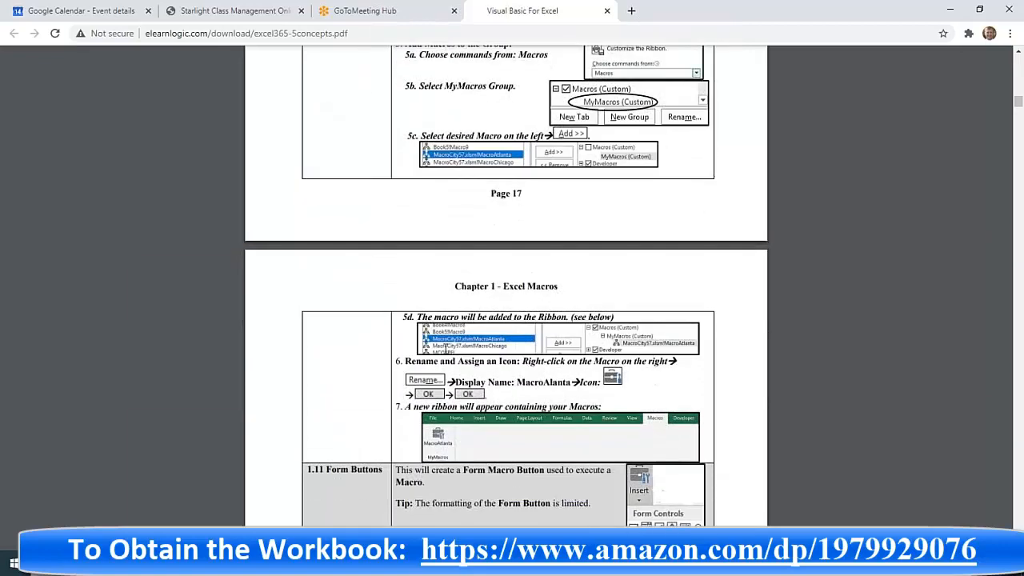
scroll(505, 285, "up", 2)
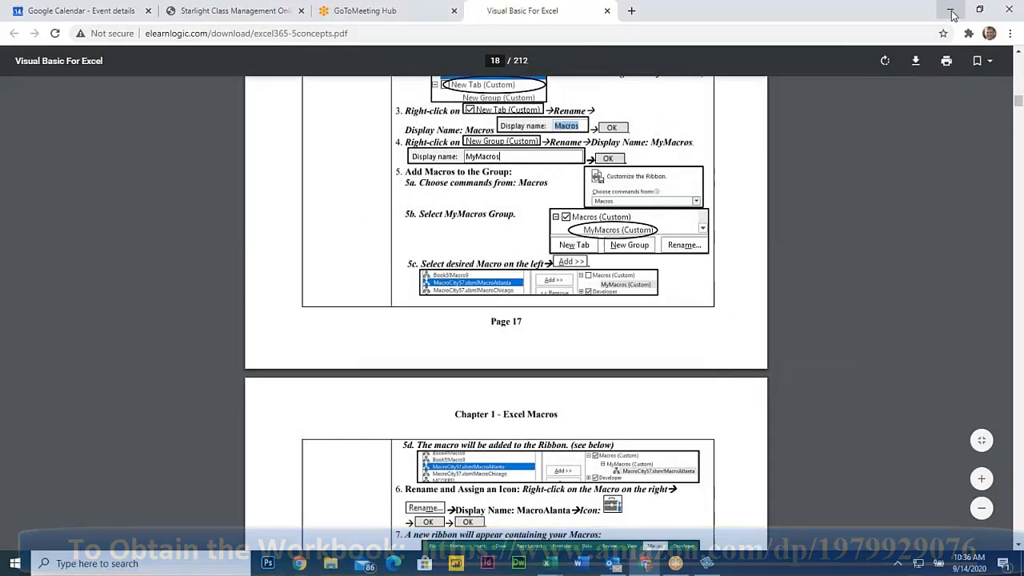
left_click(949, 9)
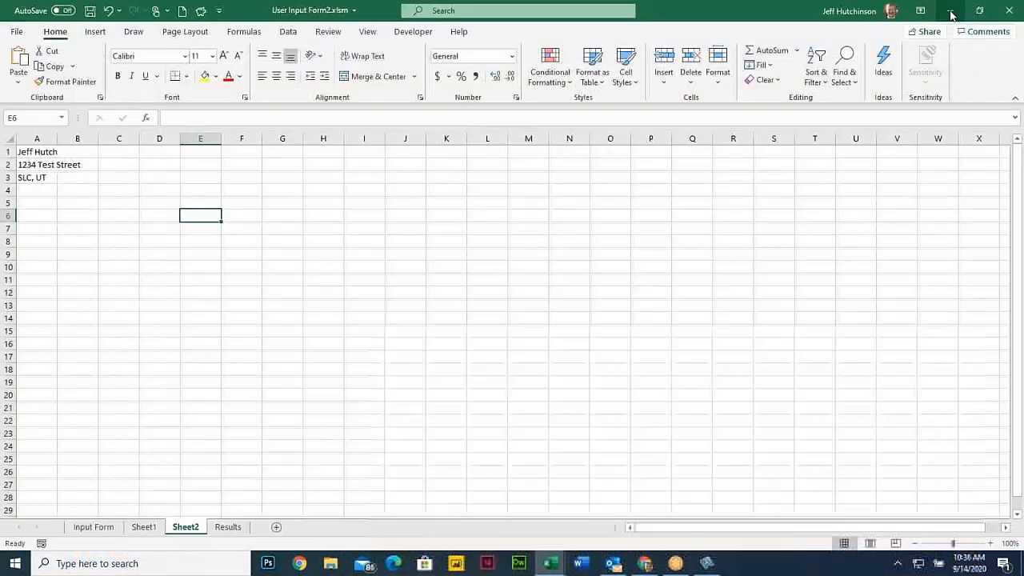
Create a new custom ribbon tab directly after the View tab in the Excel ribbon options and select it.
left_click(15, 30)
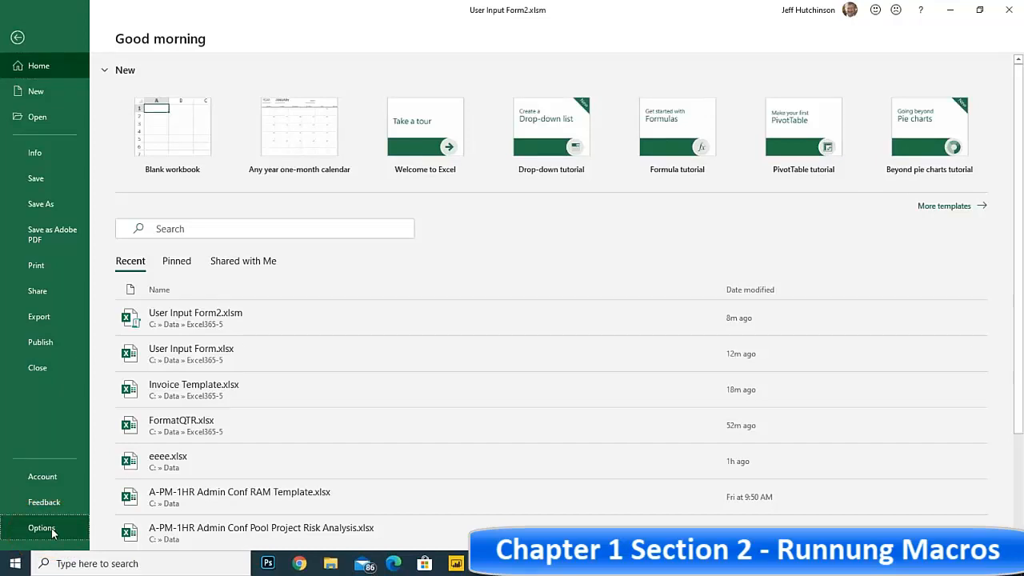
left_click(41, 528)
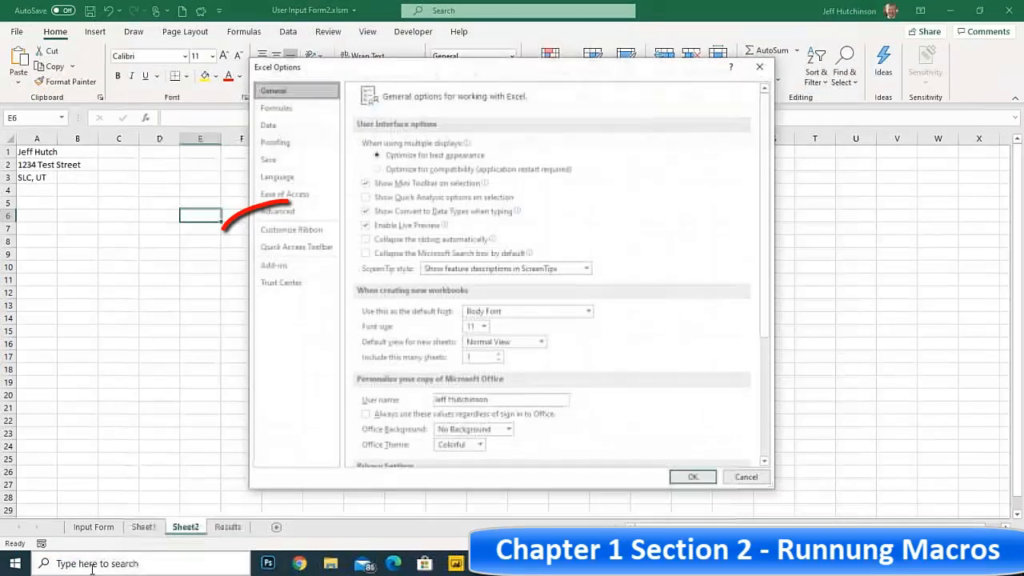
left_click(301, 232)
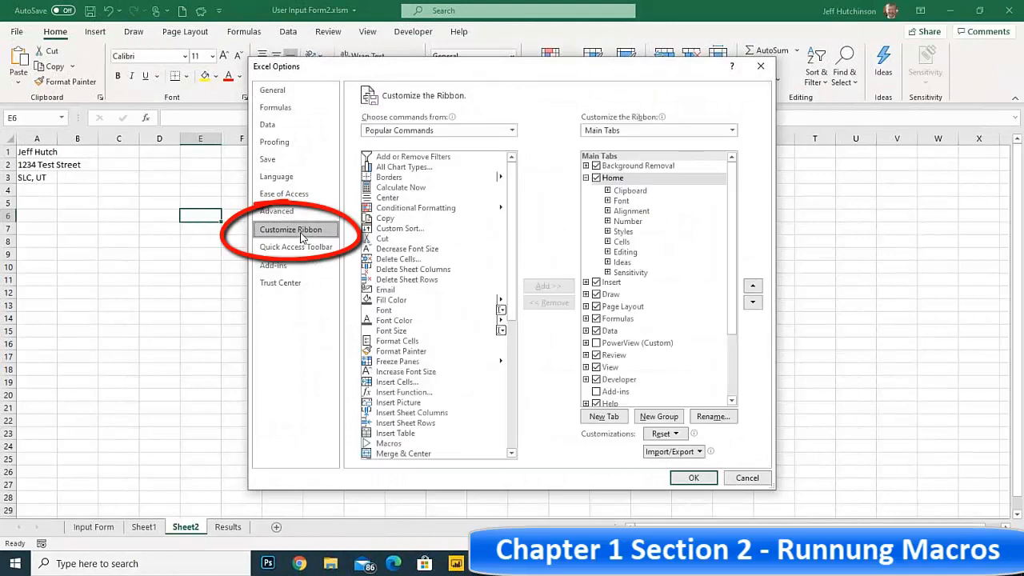
left_click(585, 178)
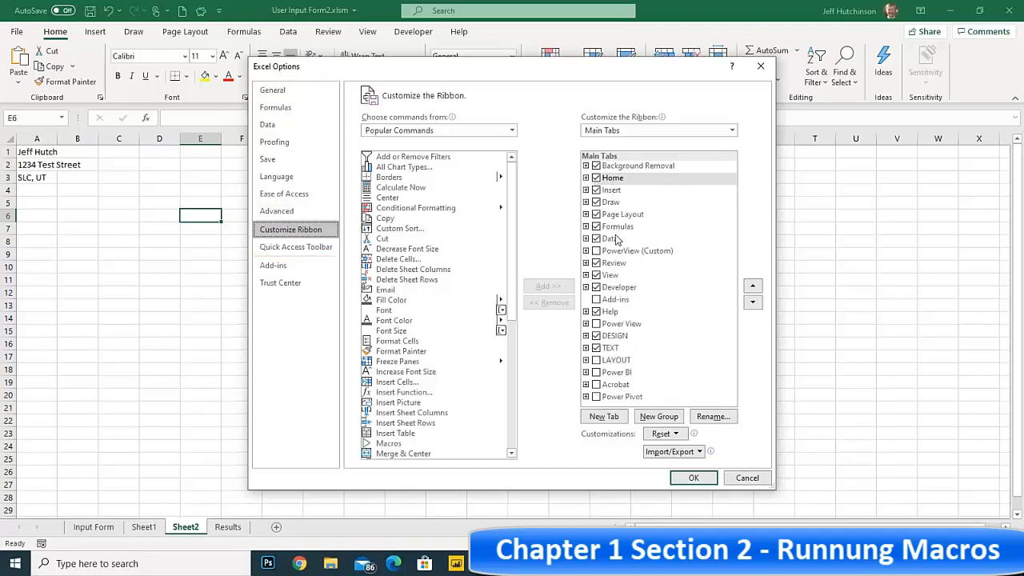
left_click(612, 277)
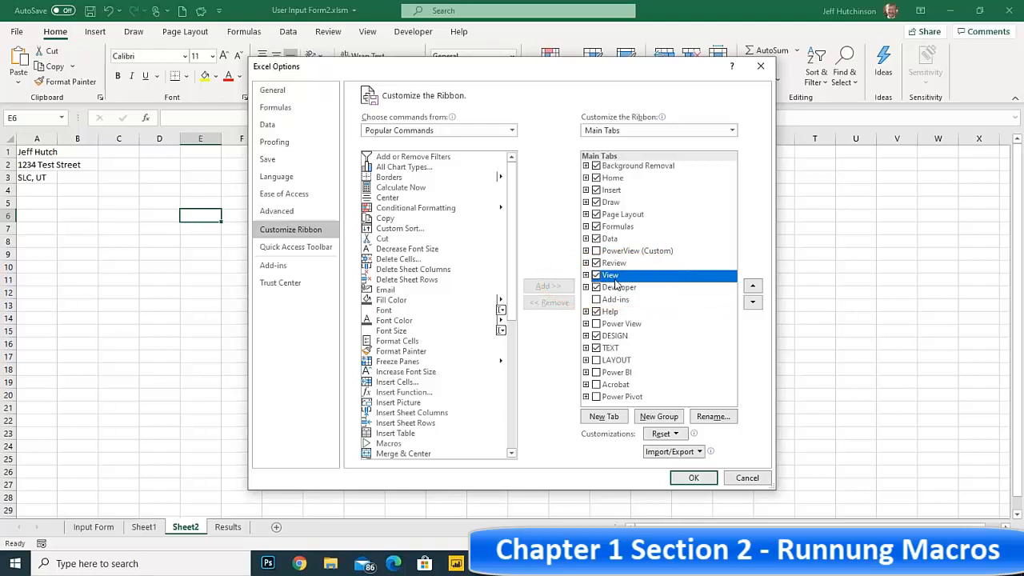
left_click(603, 417)
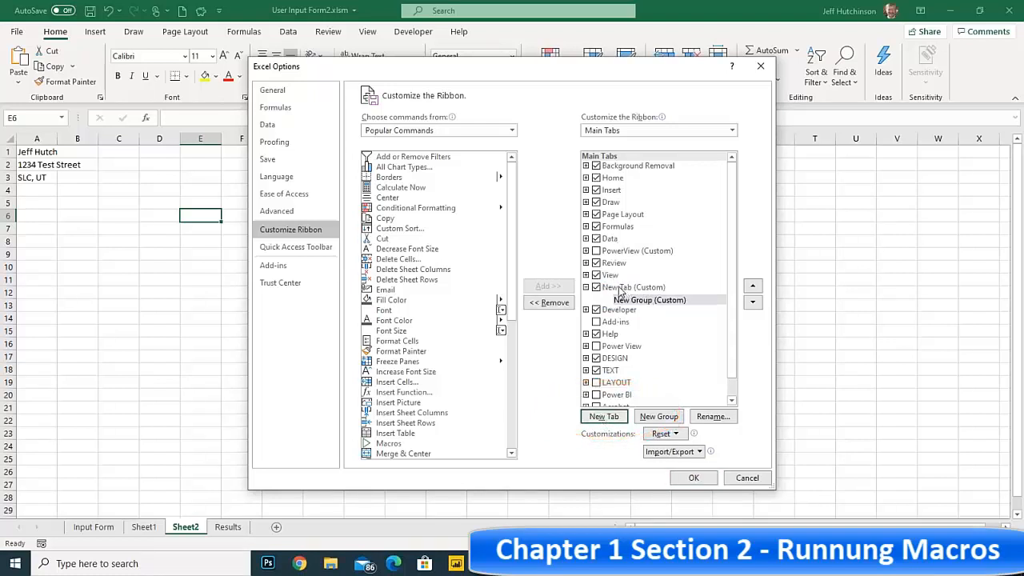
left_click(620, 290)
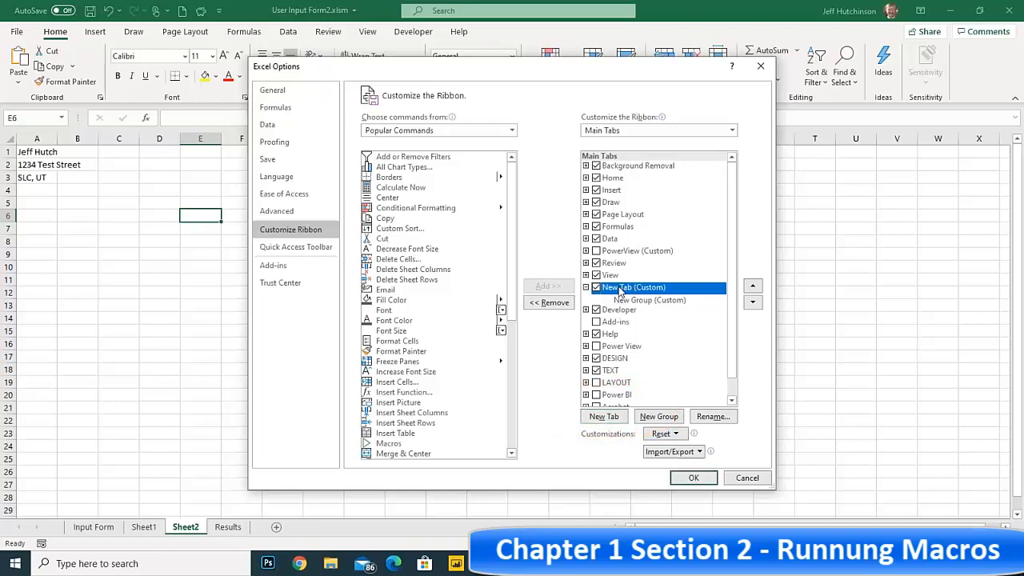
Add a second group to the new custom tab, moving the options window aside briefly to compare with the existing ribbon groups.
left_click(625, 300)
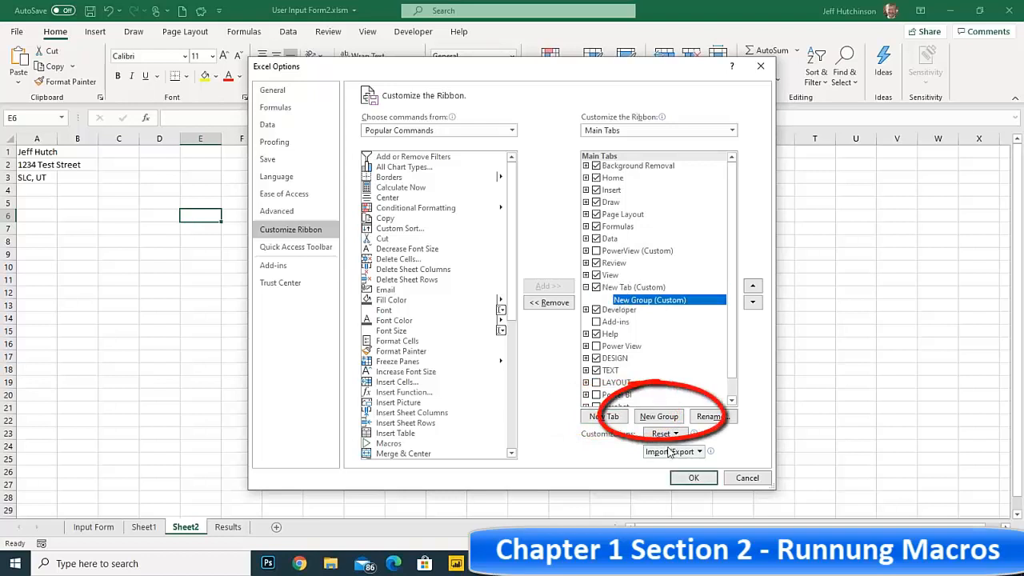
left_click(658, 417)
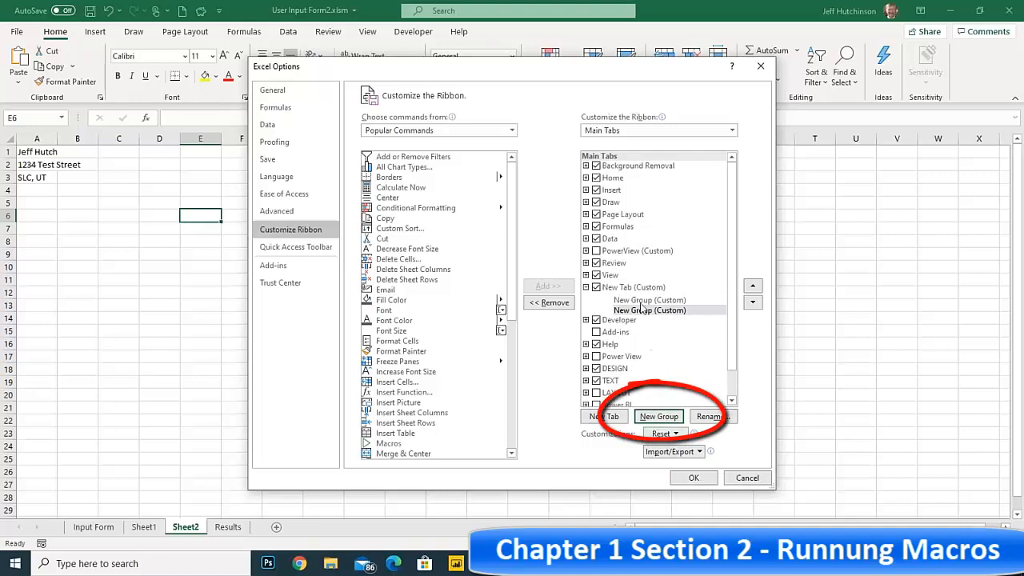
left_click_drag(389, 73, 379, 186)
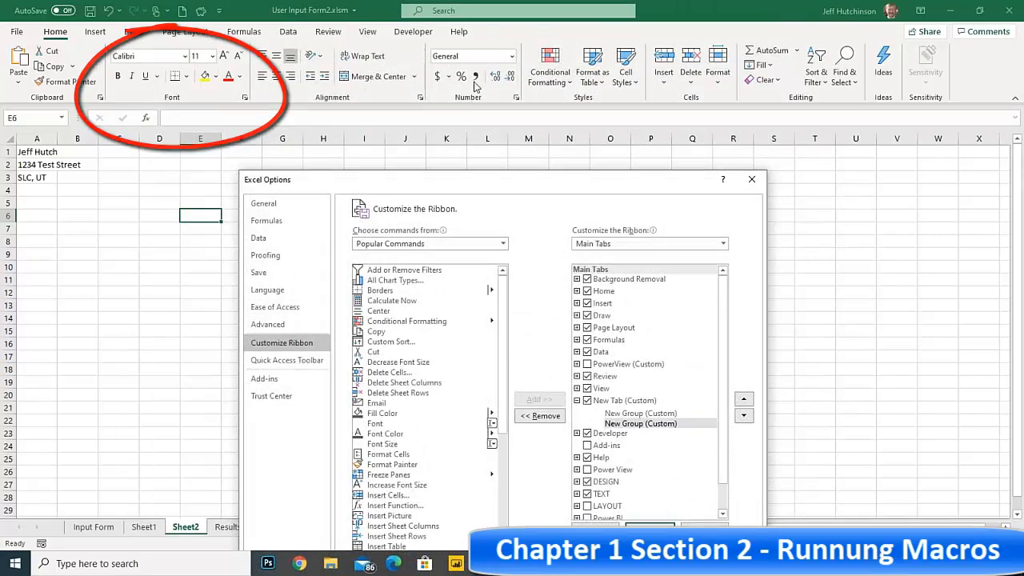
left_click_drag(522, 182, 520, 66)
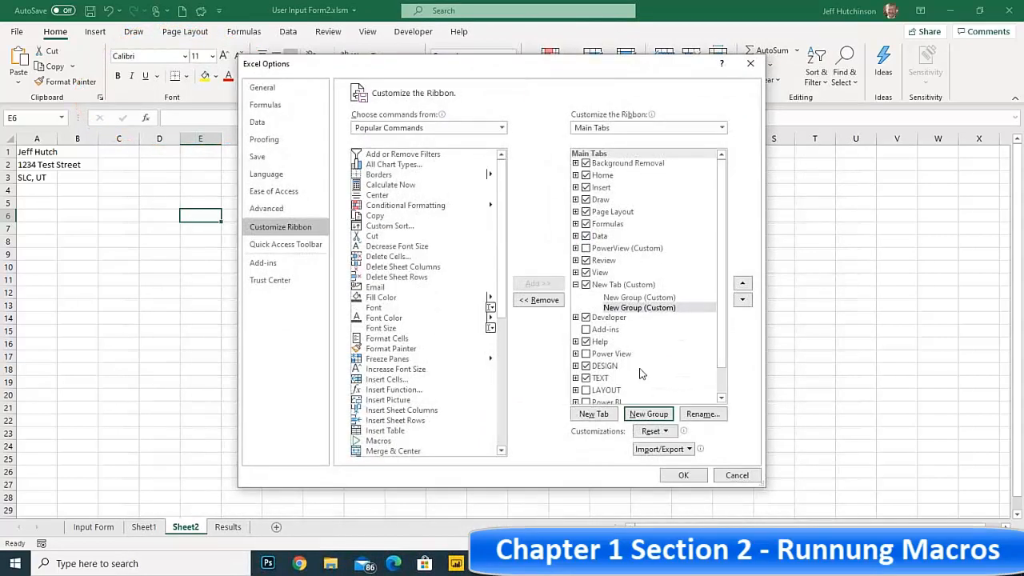
Rename the new custom ribbon tab as Macros.
left_click(615, 286)
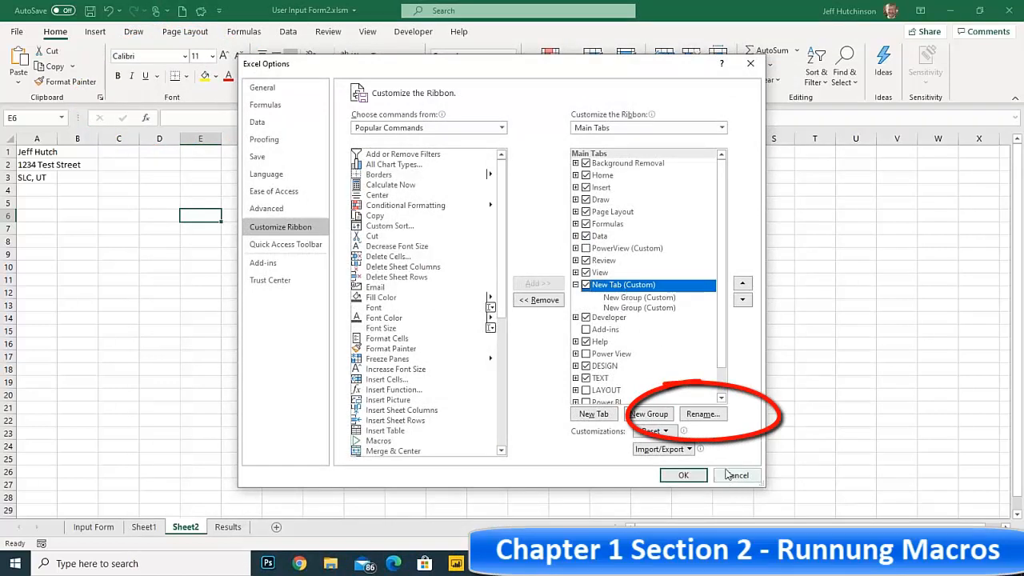
left_click(702, 414)
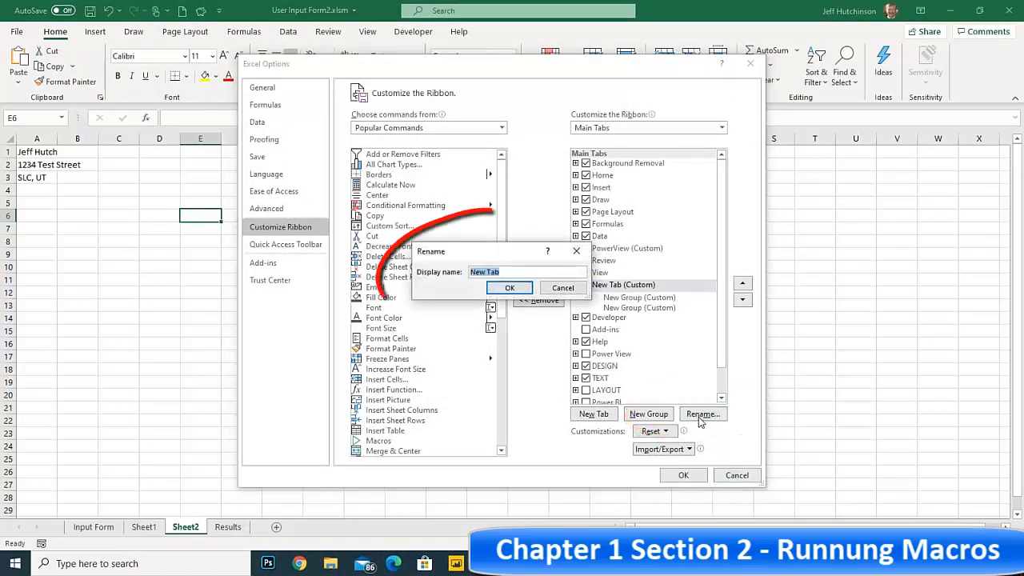
type("Macros")
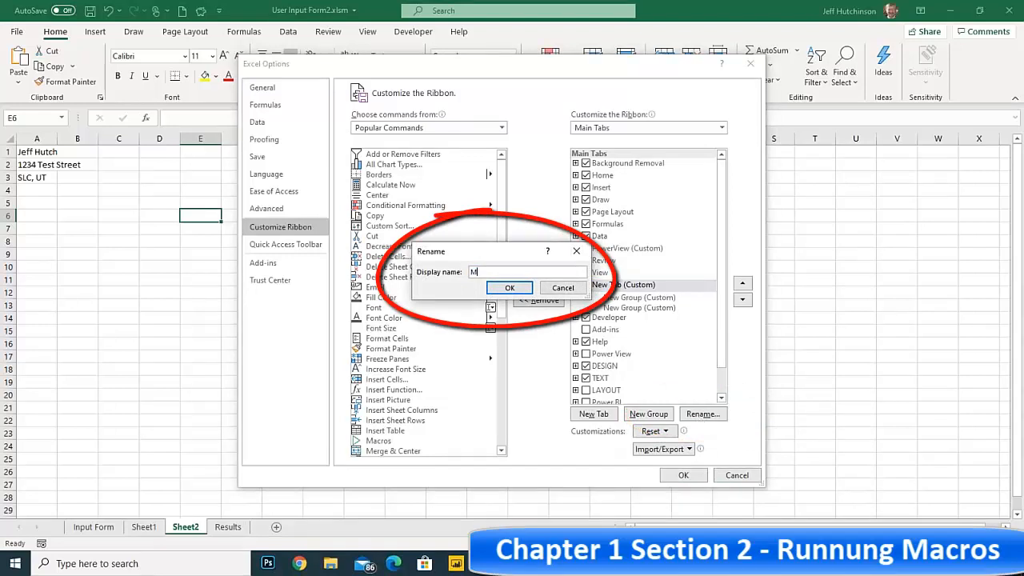
left_click(509, 288)
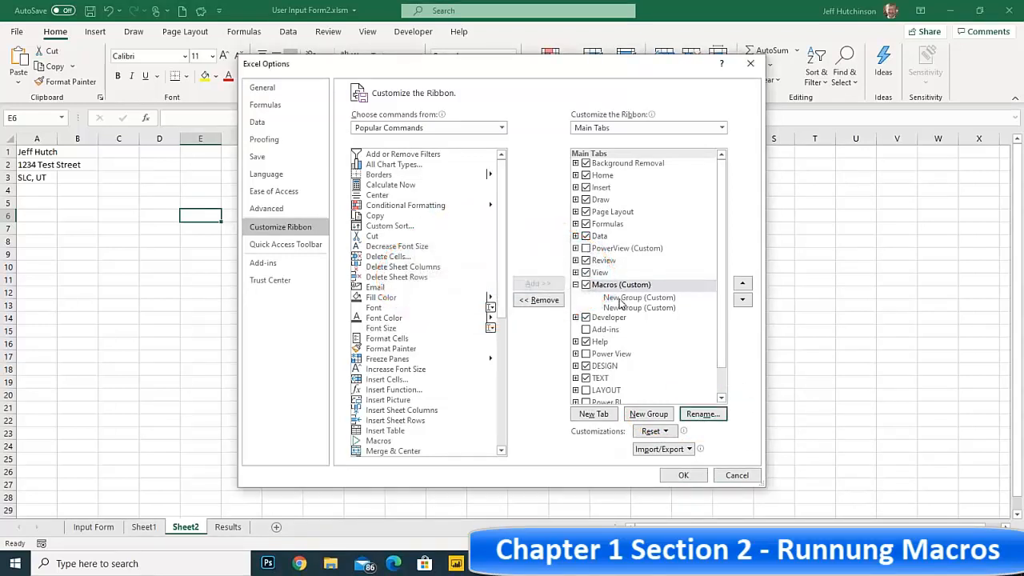
Rename the first group of the custom Macros tab as Accounting Macros.
left_click(621, 298)
left_click(703, 414)
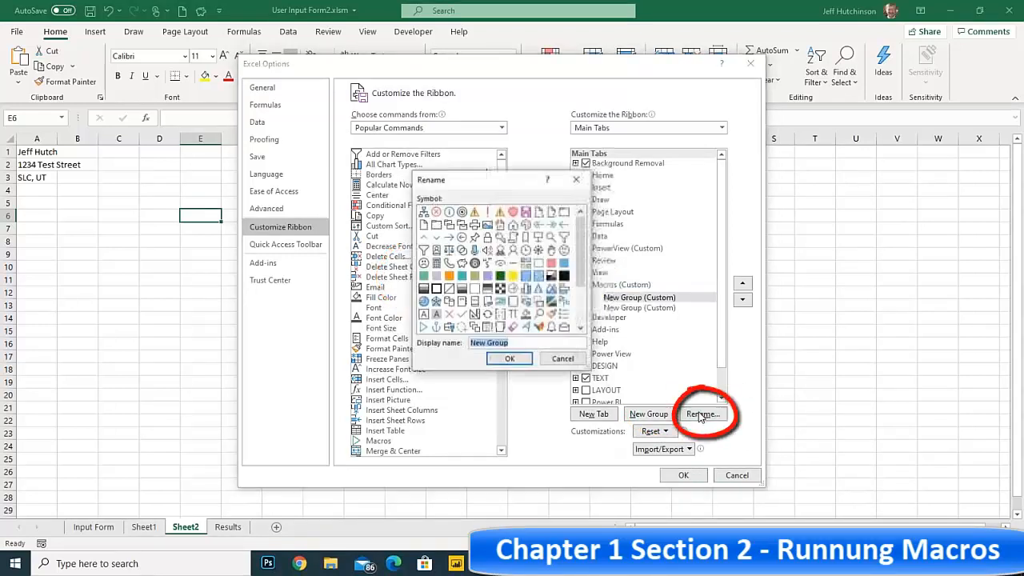
type("Acco")
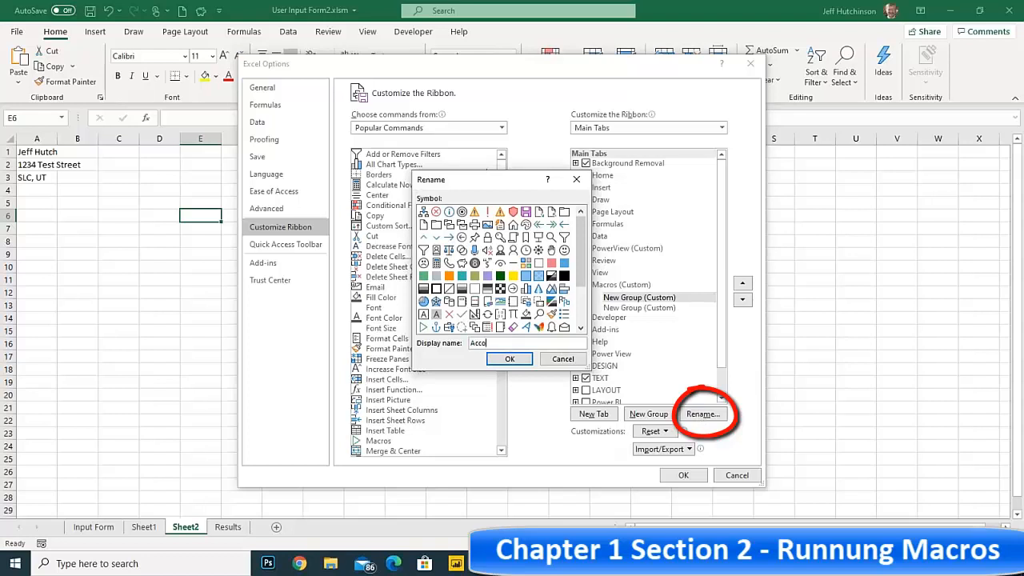
type("unting Macros")
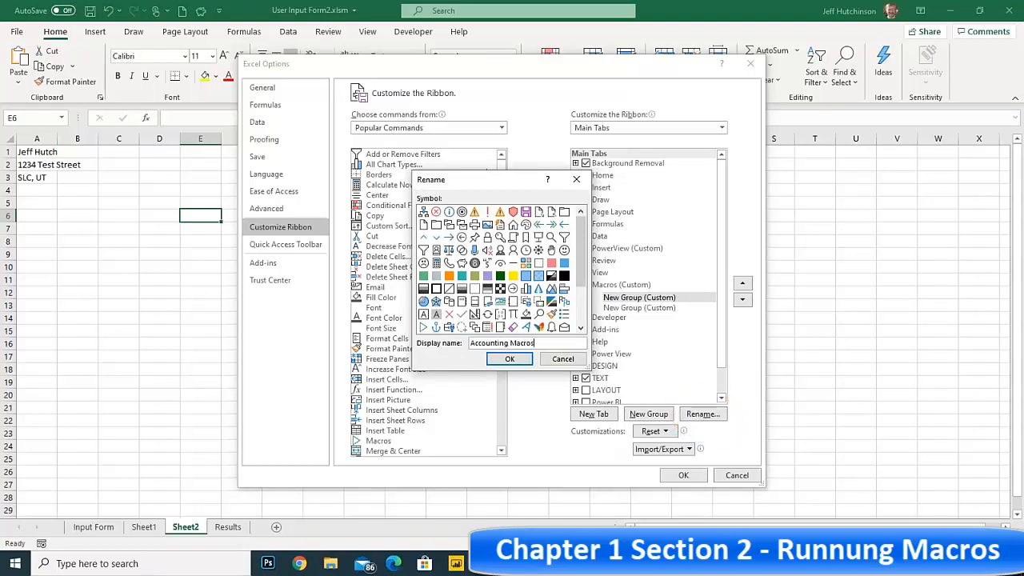
left_click(505, 359)
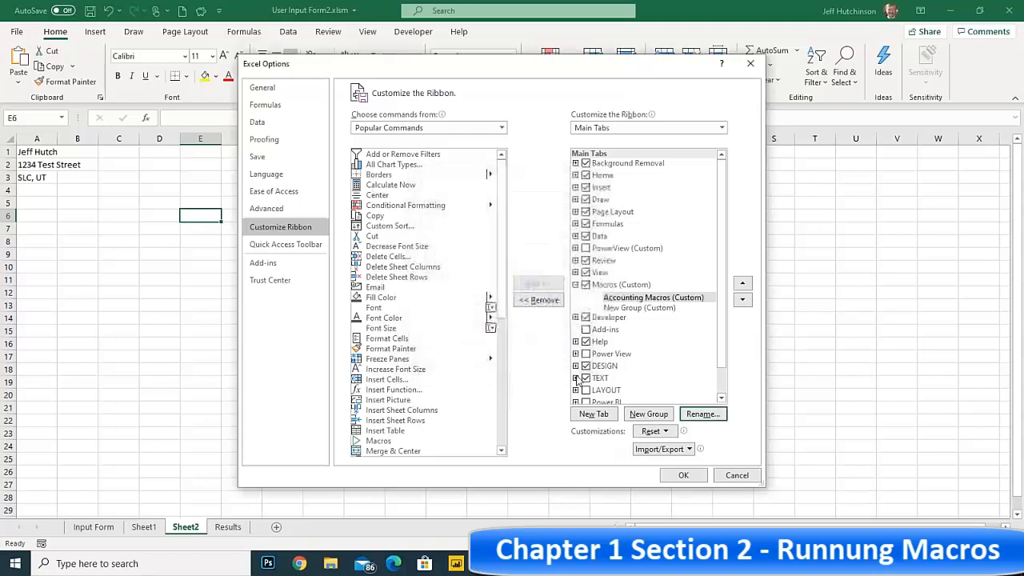
Rename the second group of the custom Macros tab as HR Macros.
left_click(640, 307)
left_click(702, 414)
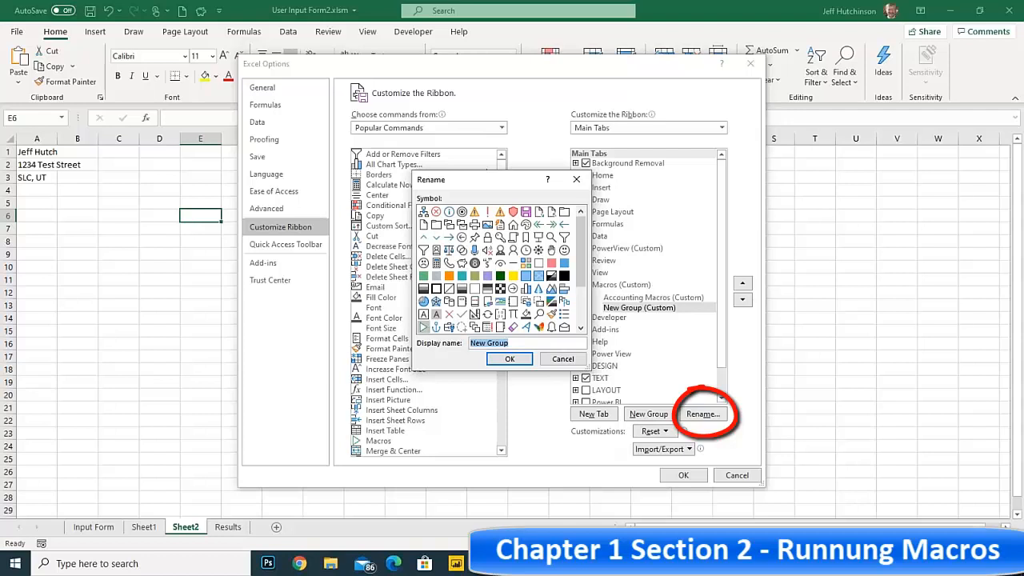
type("HR")
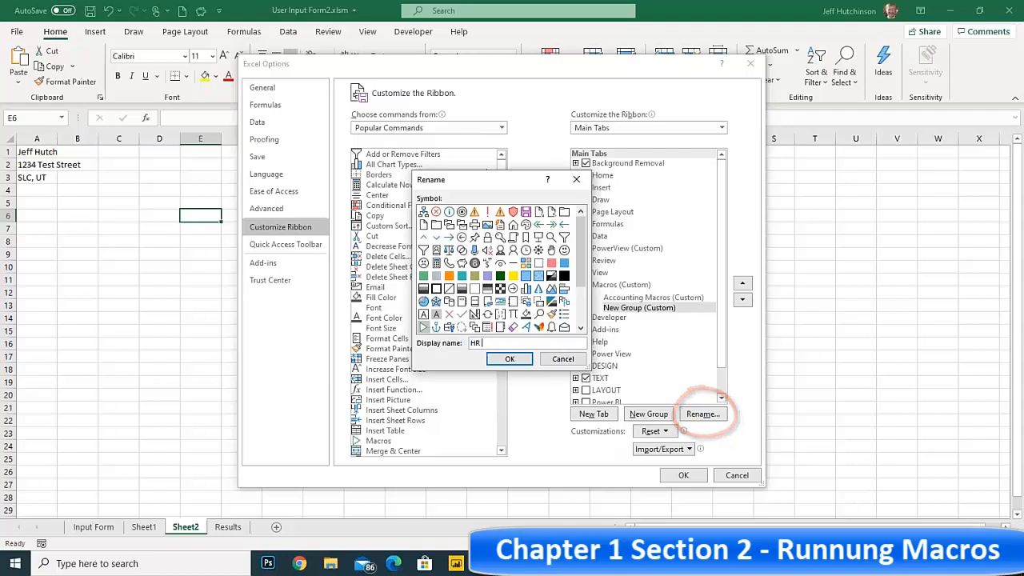
type(" Macros")
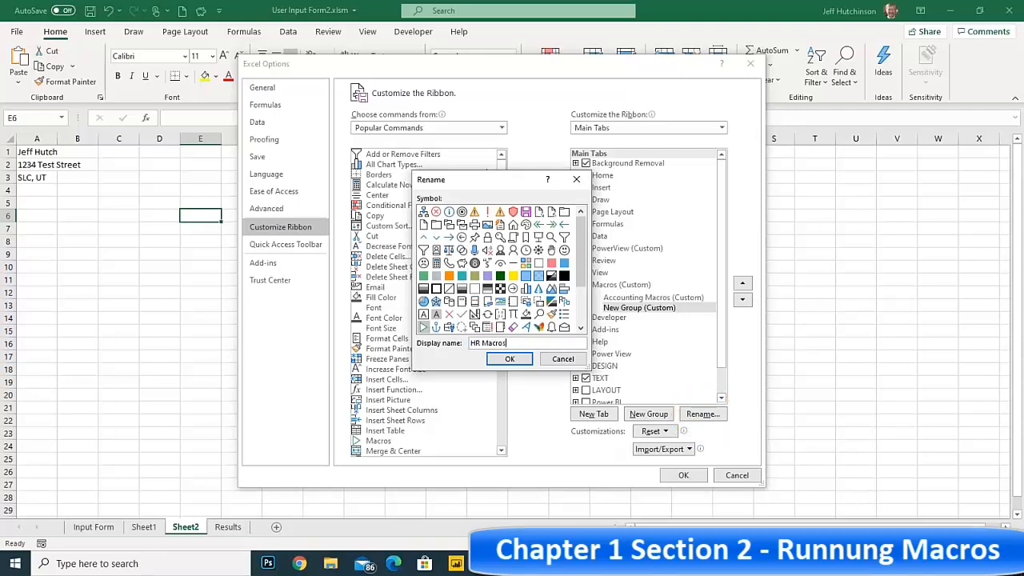
left_click(509, 359)
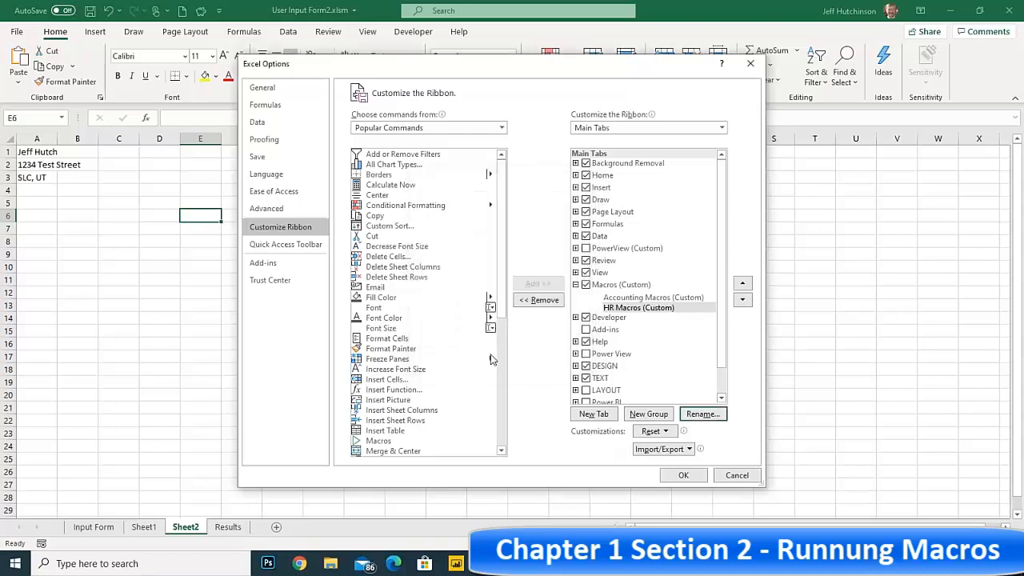
Select the Accounting Macros group as the destination and list the available macros as the commands to choose from.
left_click(630, 297)
left_click(626, 309)
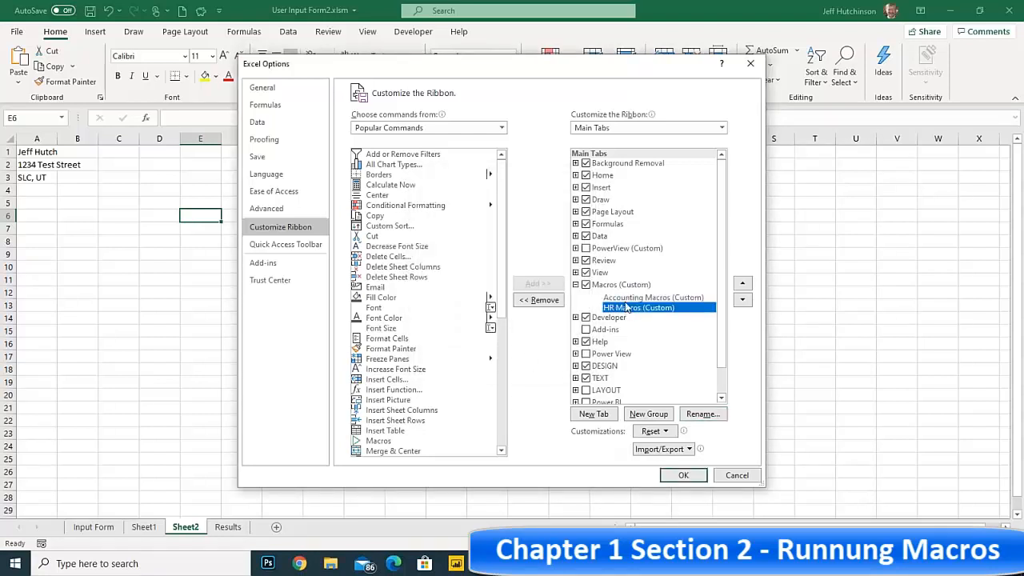
left_click(626, 300)
left_click(626, 308)
left_click(627, 299)
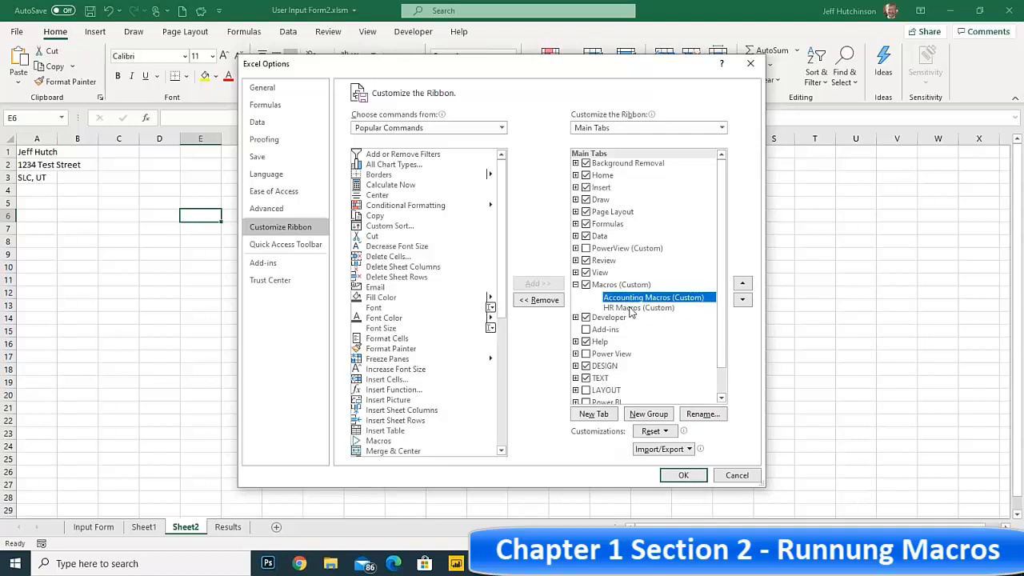
left_click(502, 130)
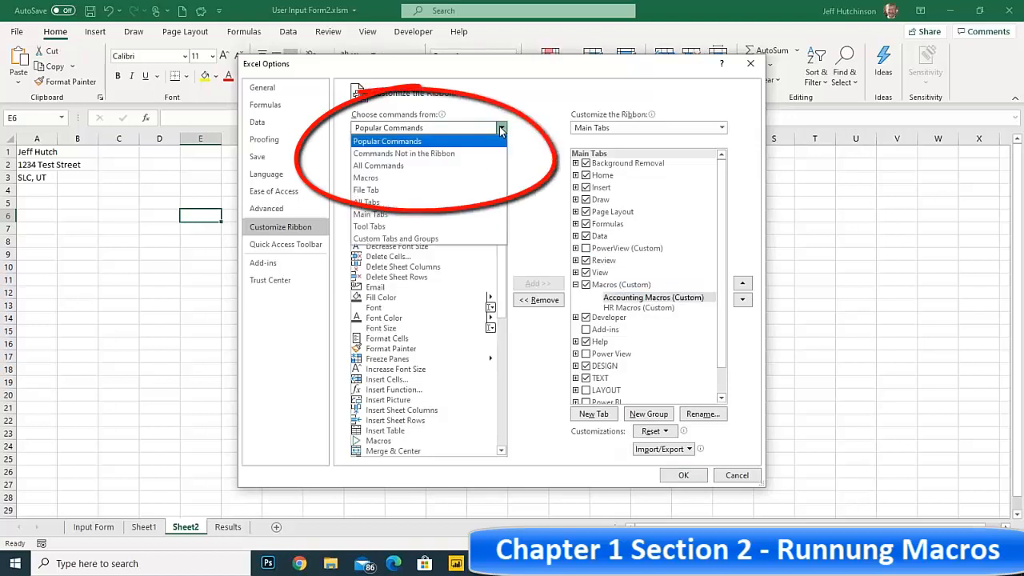
left_click(413, 182)
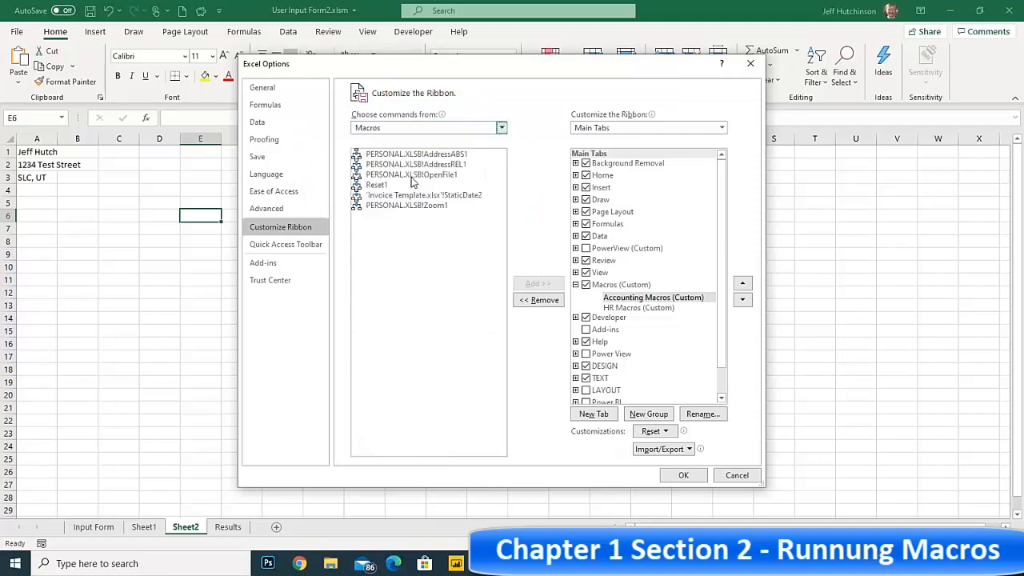
Add the AddressABS1 and AddressREL1 macros to the Accounting Macros group and the OpenFile1 macro to the HR Macros group.
left_click(438, 156)
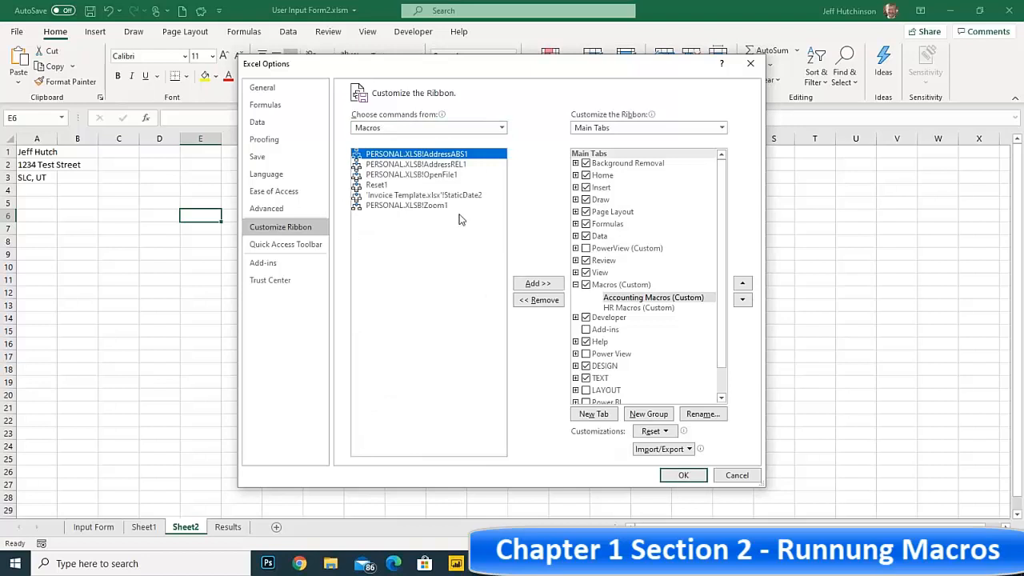
left_click(550, 285)
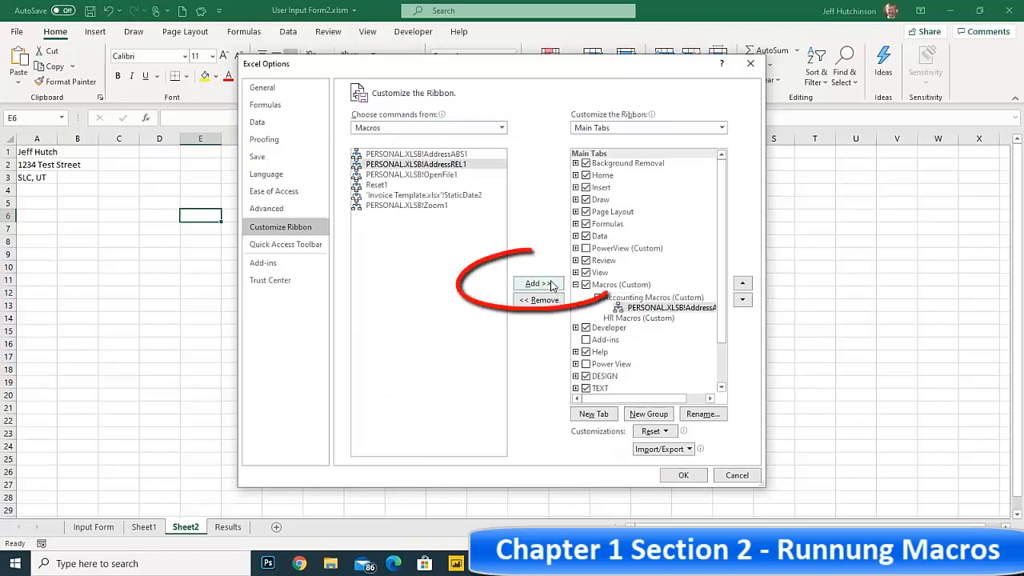
left_click(550, 284)
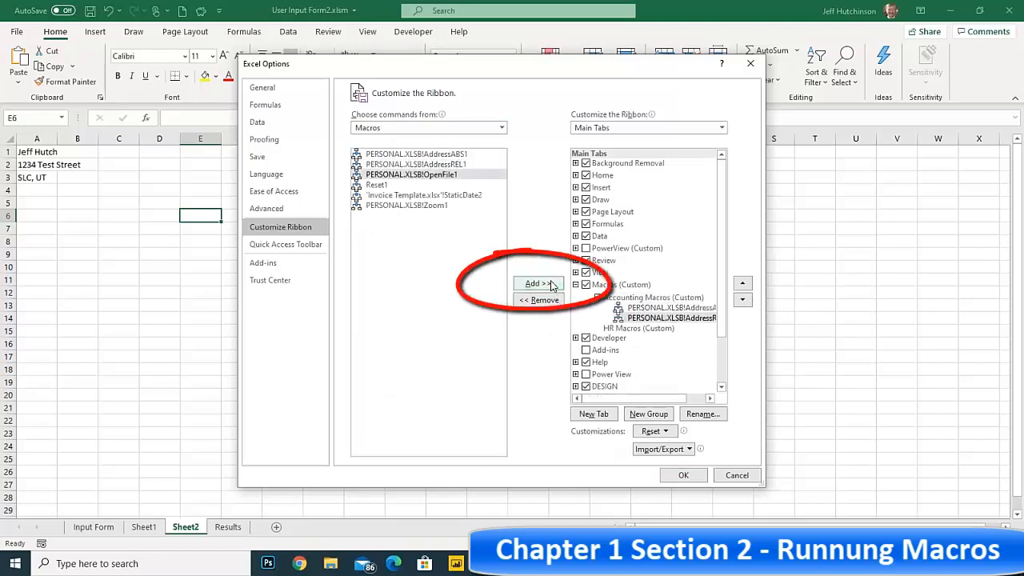
left_click(645, 328)
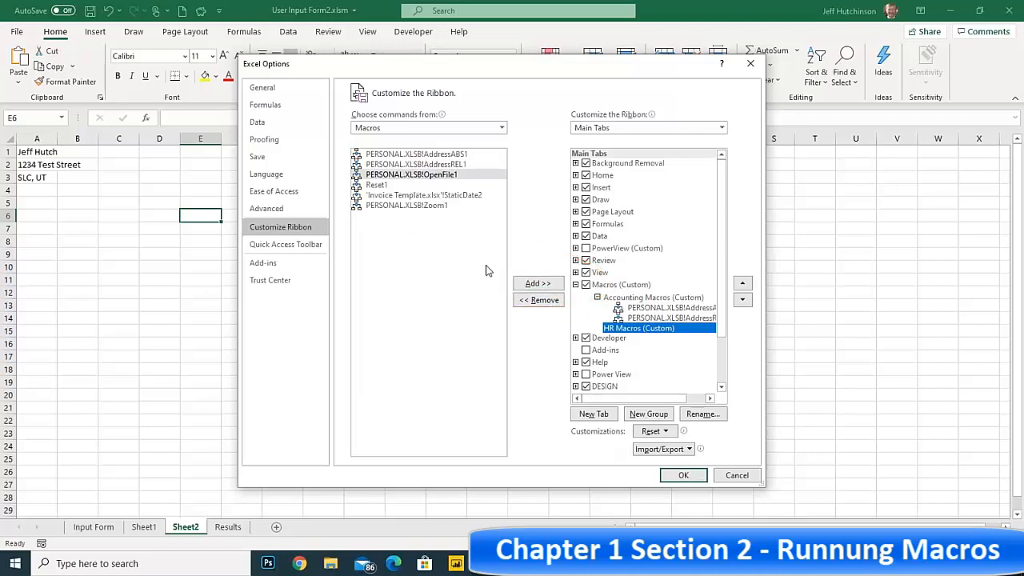
left_click(536, 285)
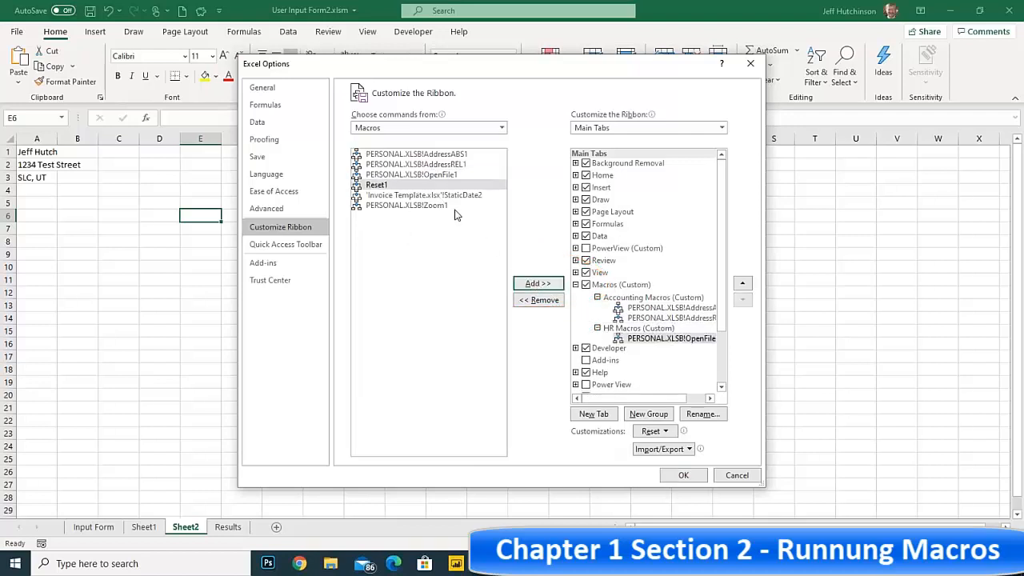
Give the first macro in the Accounting Macros group the house symbol and shorten its display name to AddressABS1.
left_click(650, 308)
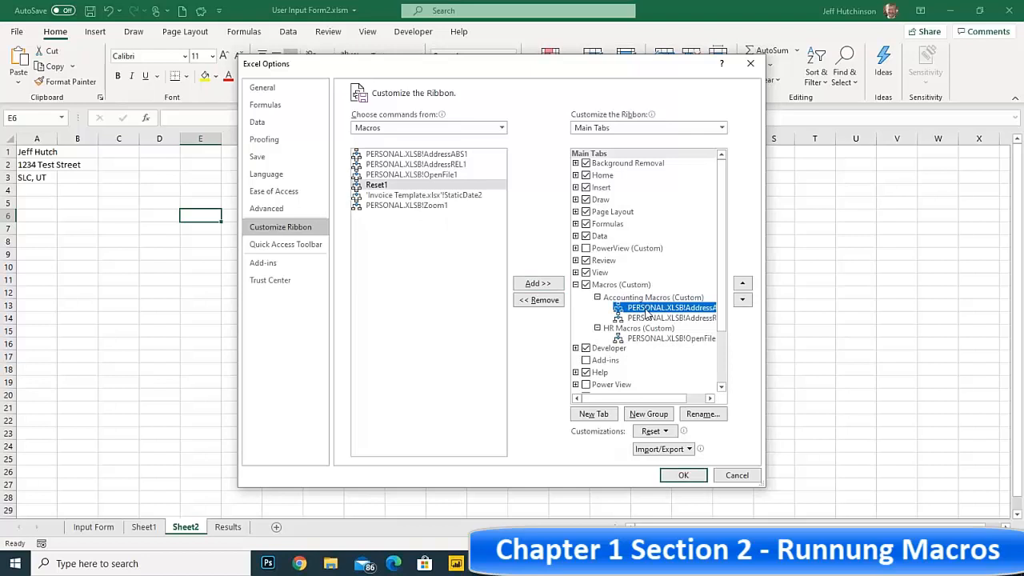
left_click(703, 414)
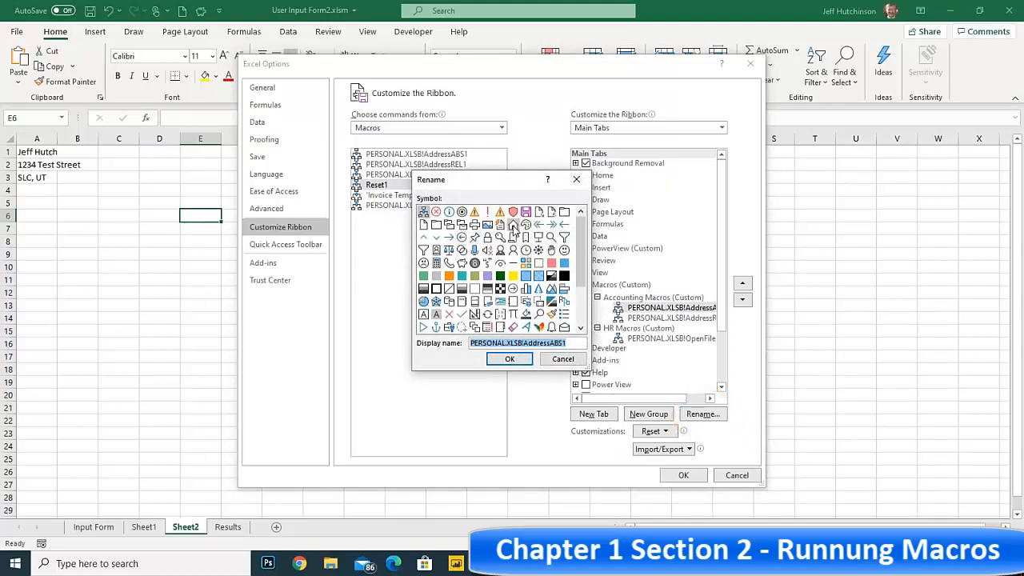
left_click(513, 224)
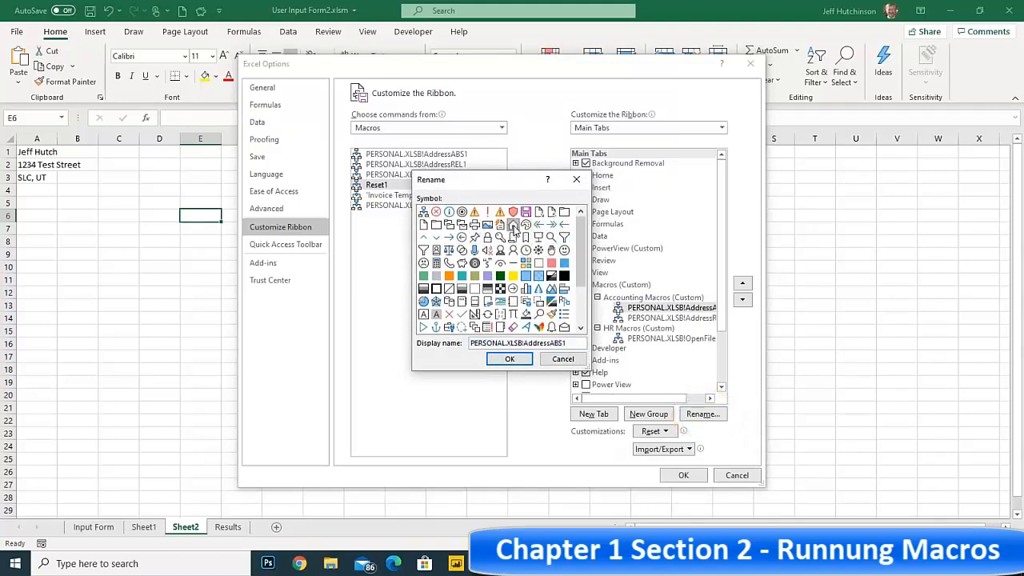
double_click(521, 343)
left_click_drag(521, 342, 436, 327)
key("Delete")
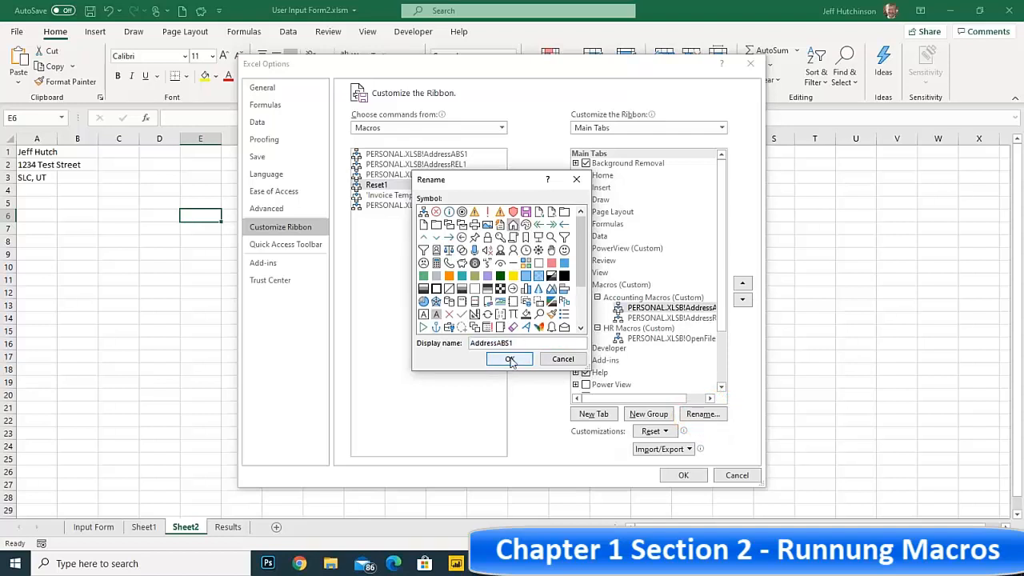
left_click(509, 359)
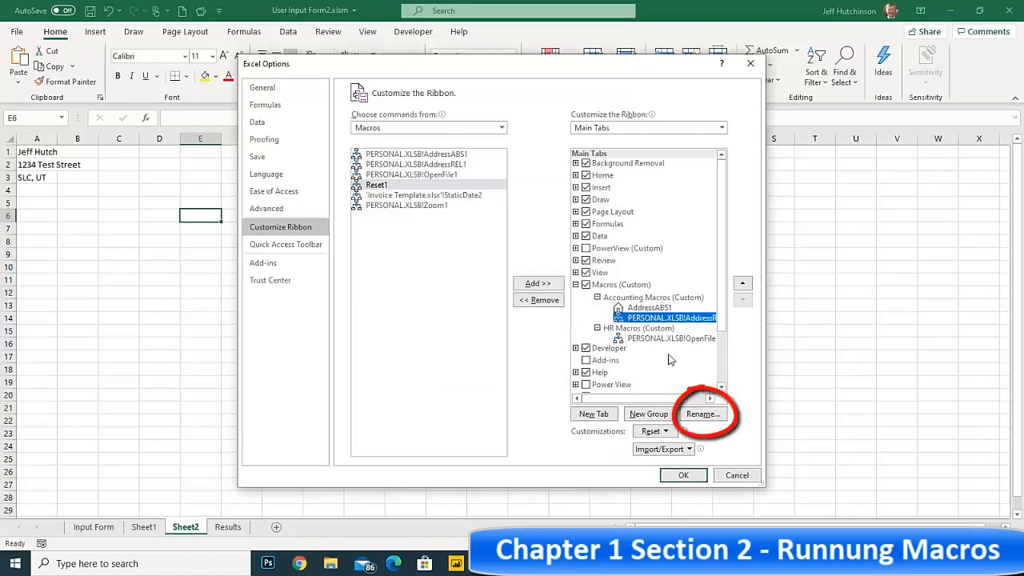
Give the second macro in the Accounting Macros group the telephone symbol and shorten its display name to AddressREL1.
left_click(704, 415)
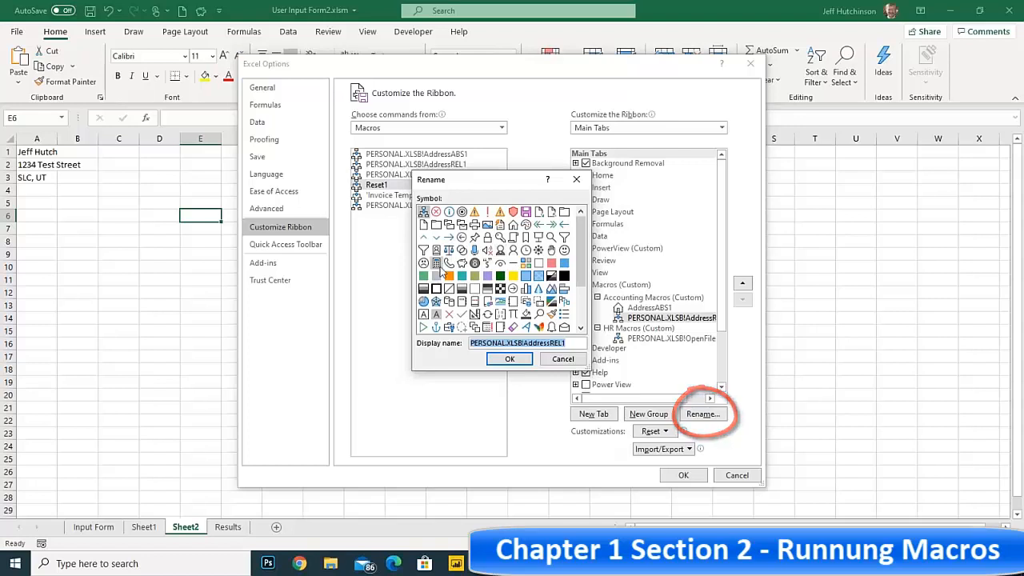
left_click(448, 267)
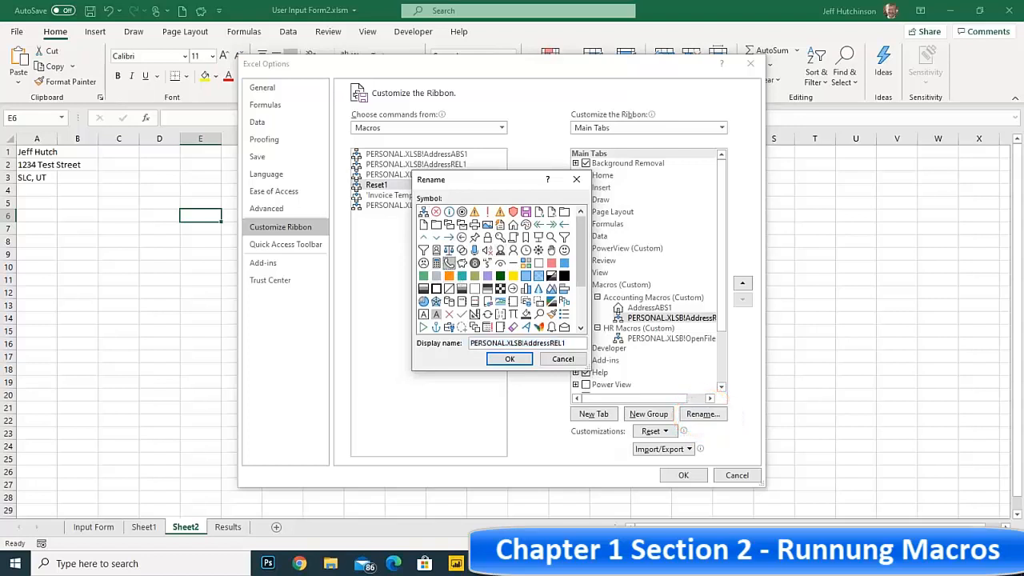
double_click(520, 342)
left_click_drag(522, 343, 470, 342)
key("Delete")
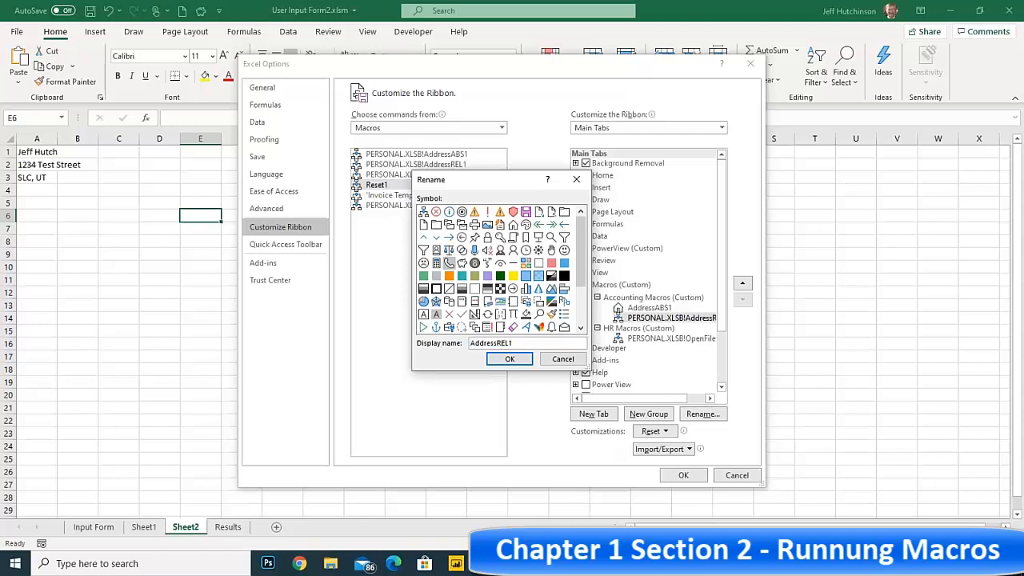
left_click(509, 359)
Give the macro in the HR Macros group the folder symbol and shorten its display name to OpenFile1.
left_click(652, 339)
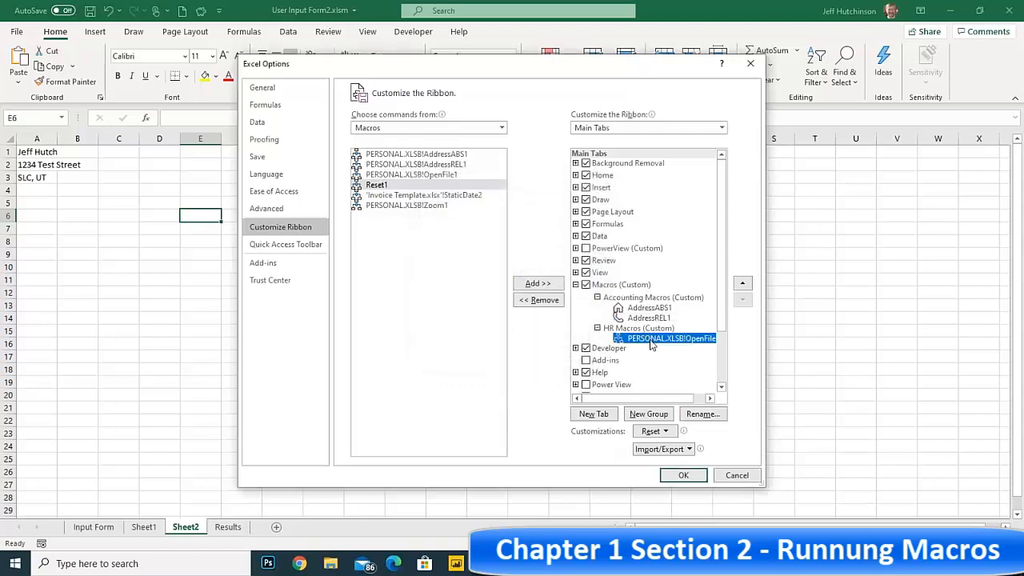
left_click(704, 414)
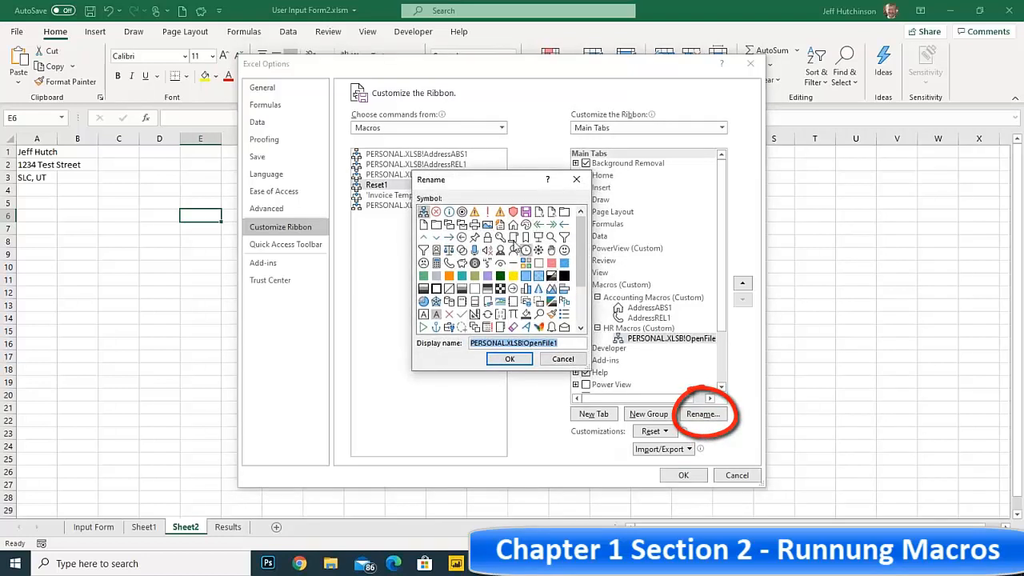
left_click(435, 226)
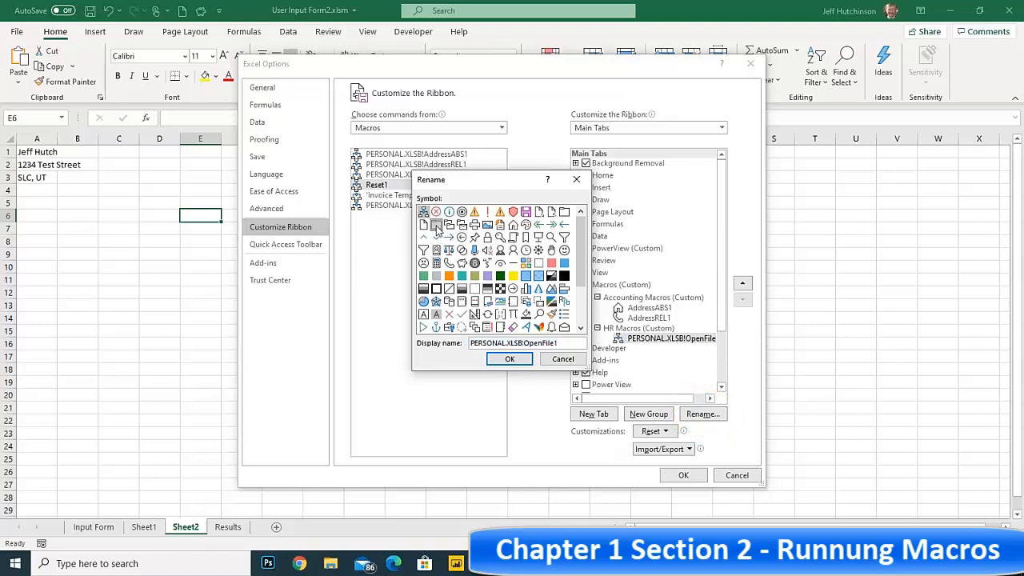
double_click(519, 342)
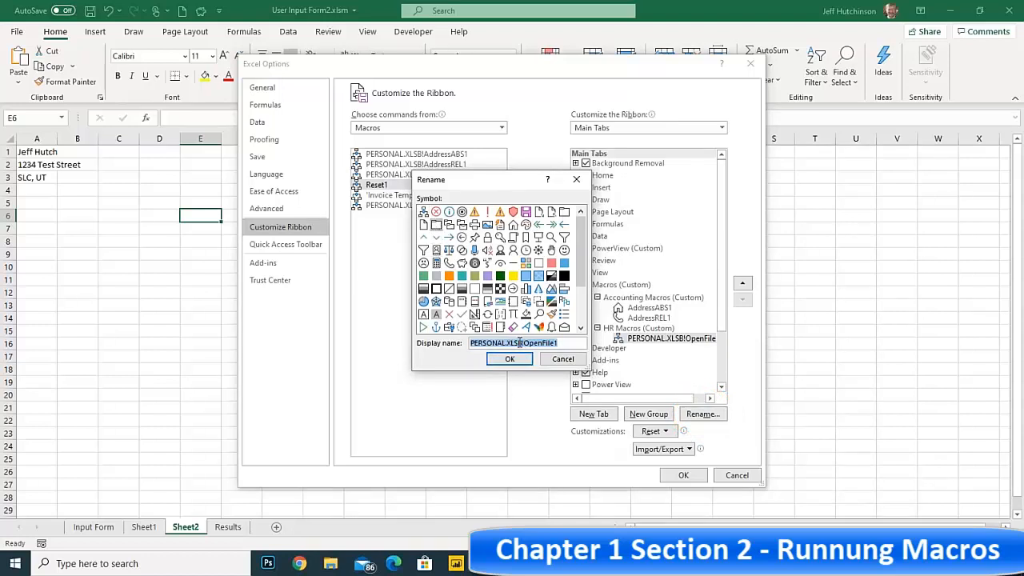
left_click_drag(523, 342, 470, 342)
key("Delete")
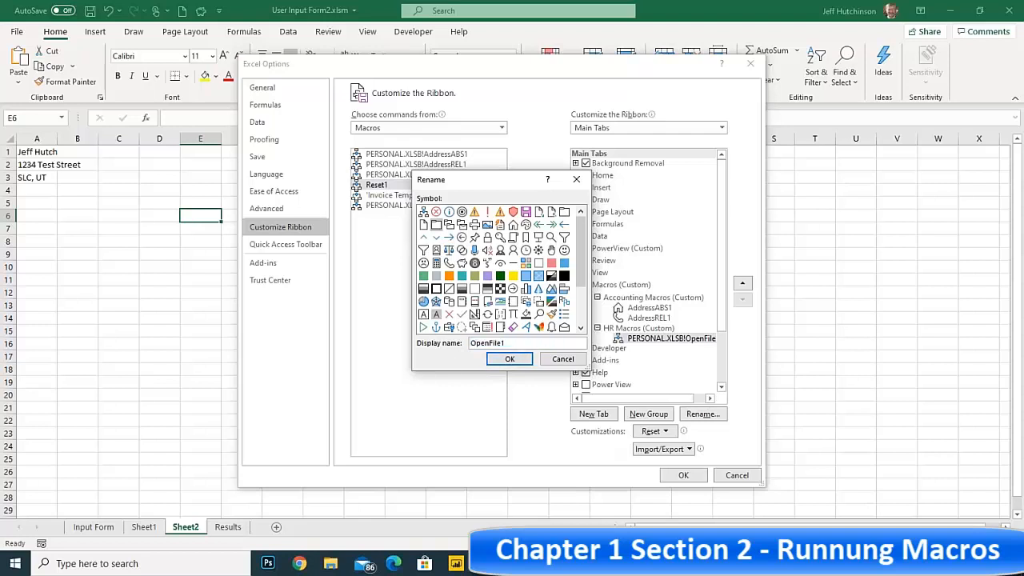
left_click(513, 359)
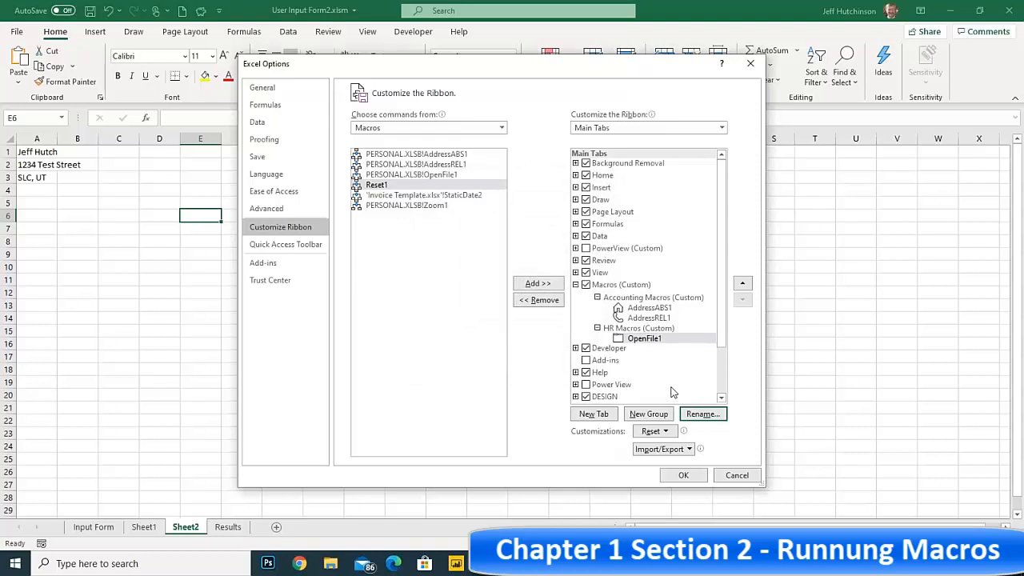
Check the three renamed macros under the custom Macros tab and apply the ribbon customization.
left_click(654, 309)
left_click(649, 318)
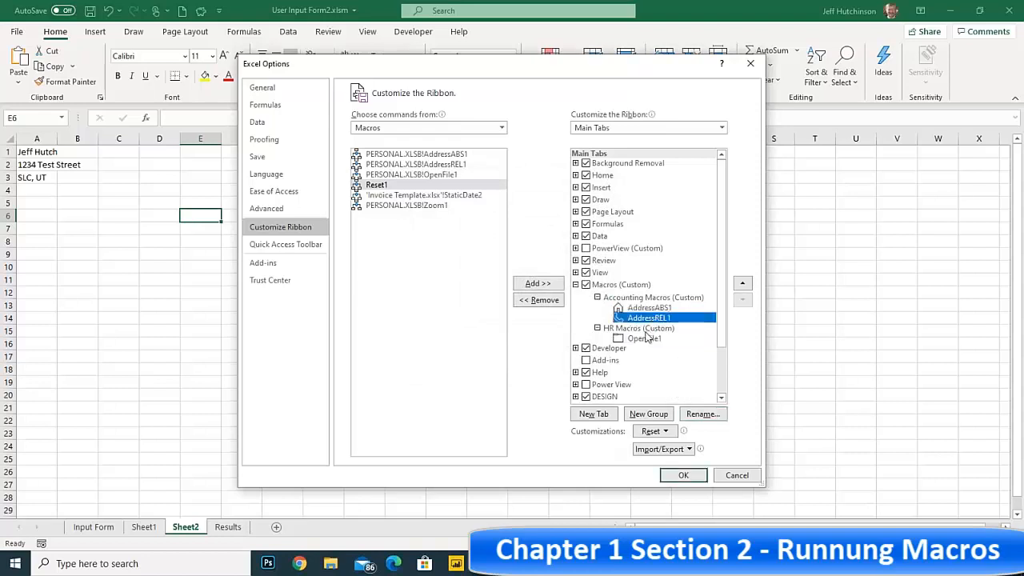
left_click(645, 338)
left_click(645, 318)
left_click(646, 310)
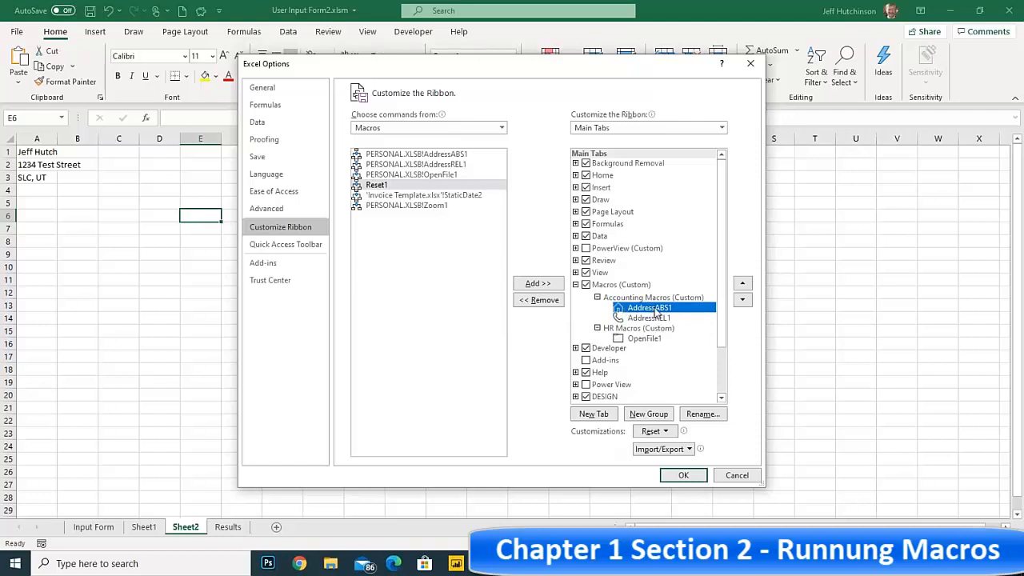
left_click(683, 475)
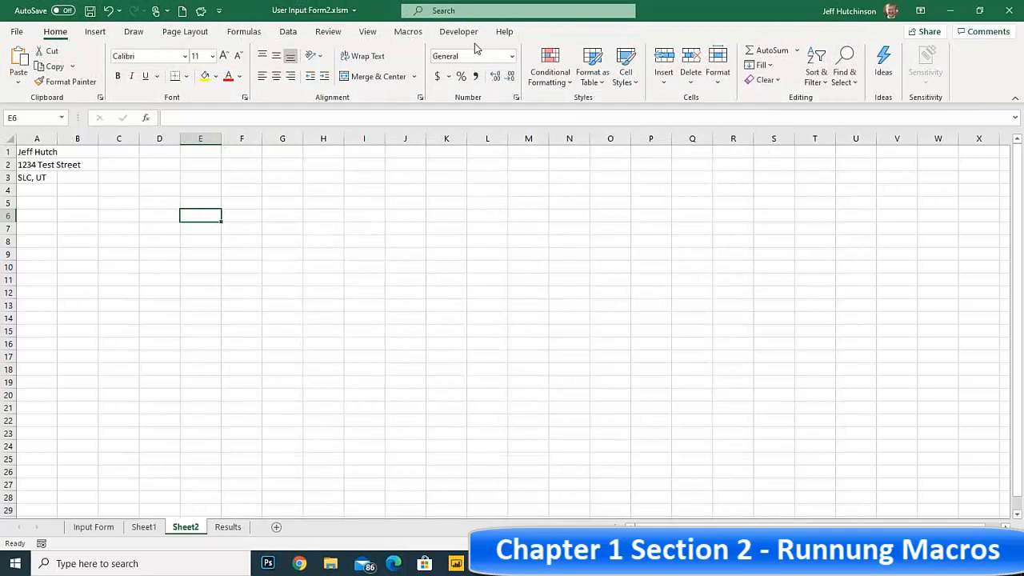
From the custom Macros ribbon, run AddressABS1 and run AddressREL1 starting at cell I11.
left_click(400, 33)
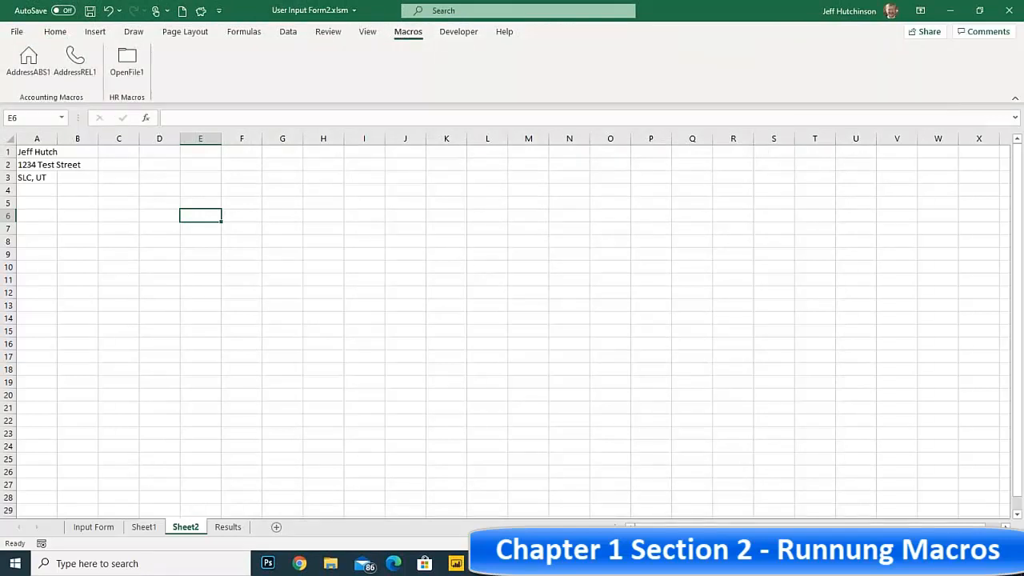
left_click(28, 61)
left_click(370, 277)
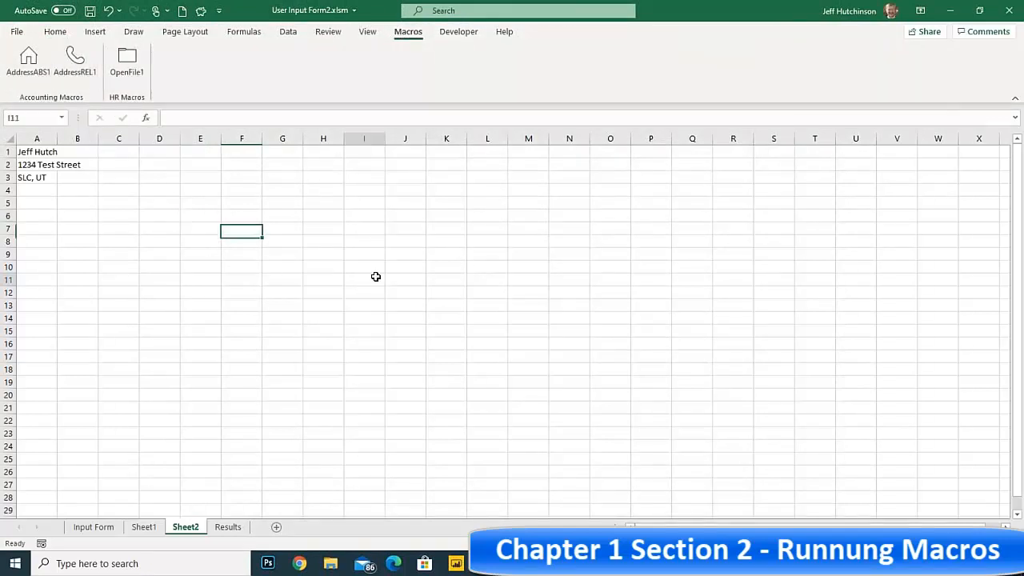
left_click(79, 62)
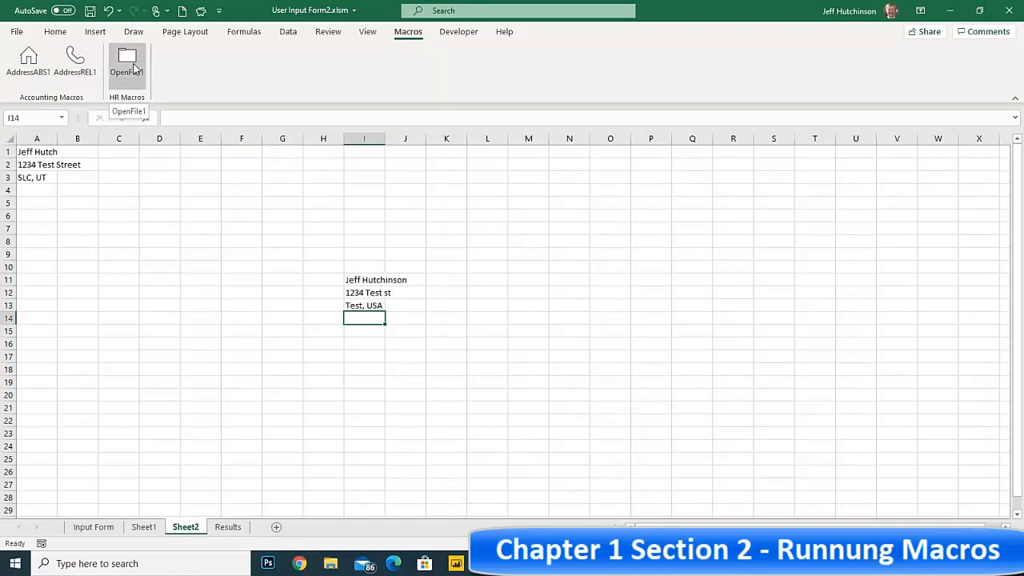
Run the OpenFile1 macro from the HR Macros group and close the FormatQTR.xlsx workbook it opens.
left_click(133, 69)
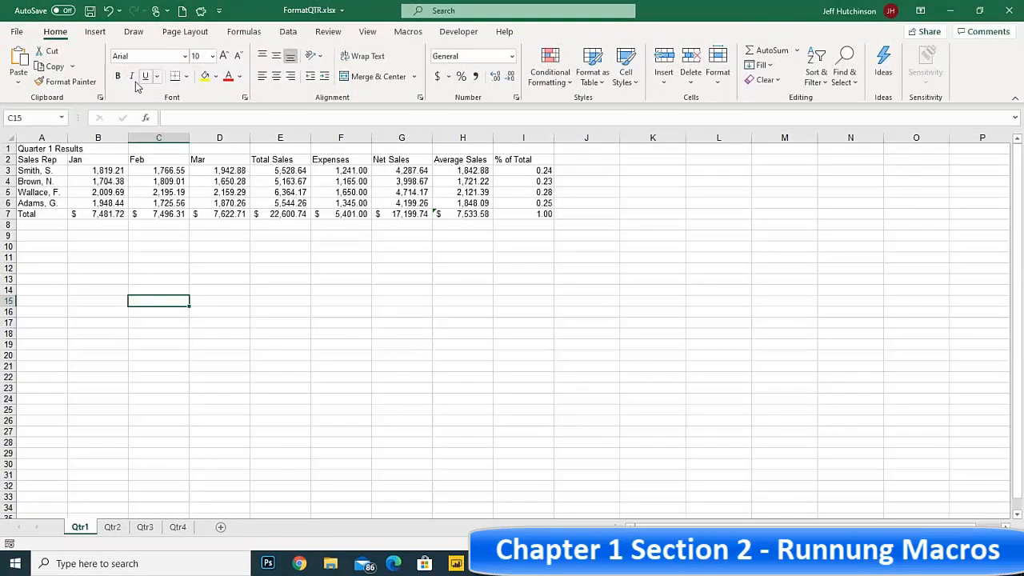
left_click(1009, 13)
left_click(277, 212)
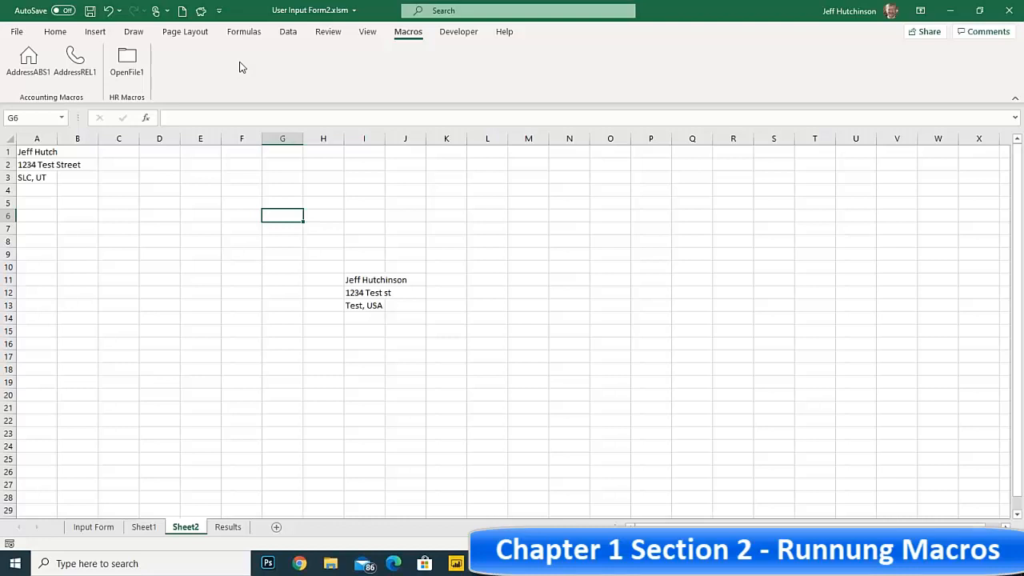
left_click(355, 282)
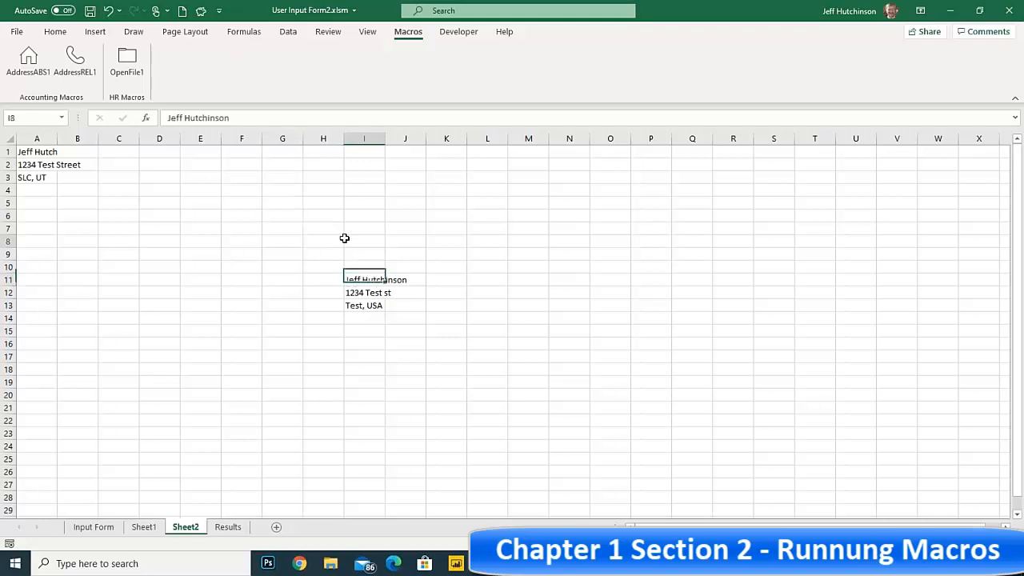
left_click(345, 240)
left_click(280, 240)
left_click(242, 242)
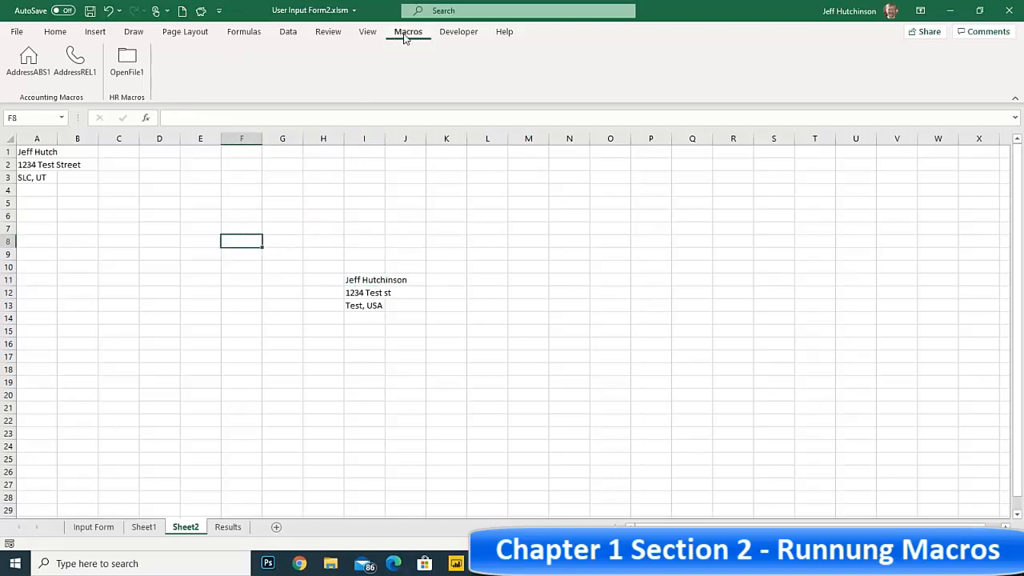
left_click(364, 279)
mouse_move(24, 153)
left_mouse_down()
mouse_move(56, 189)
mouse_move(88, 192)
left_mouse_up()
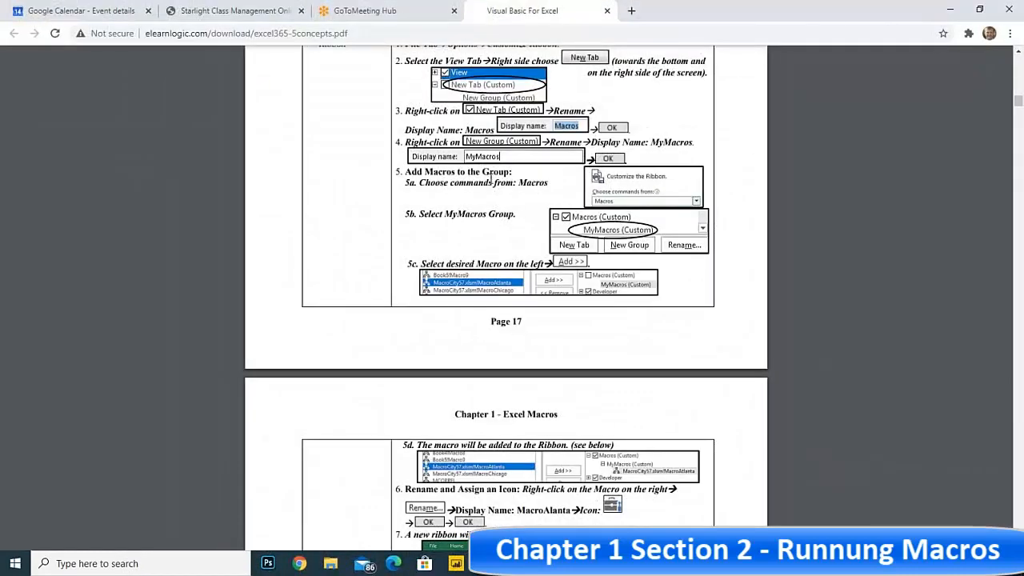
Read the Customized Ribbon and Form Buttons sections of the Excel macros PDF in the browser.
scroll(490, 182, "up", 3)
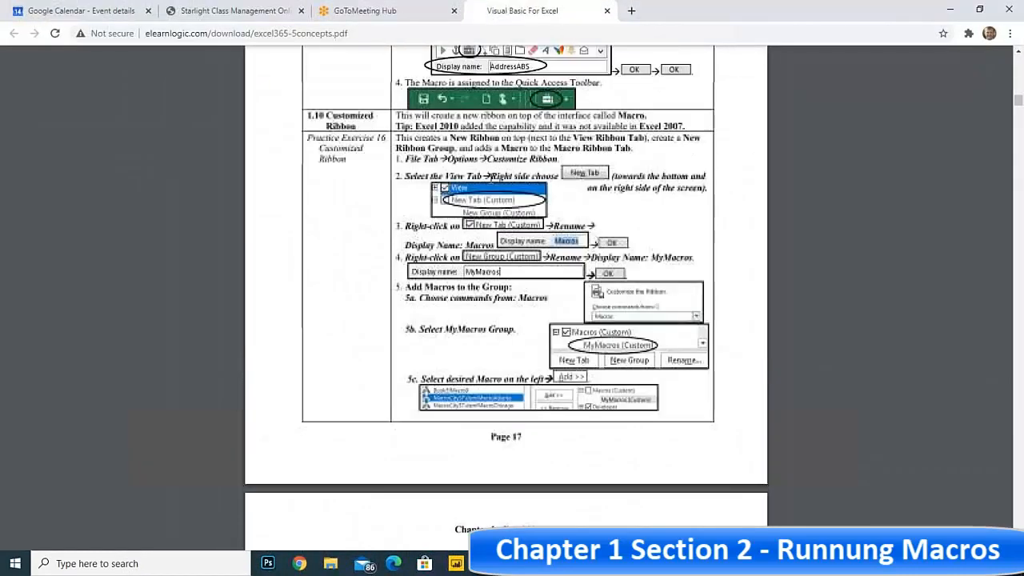
scroll(489, 184, "down", 2)
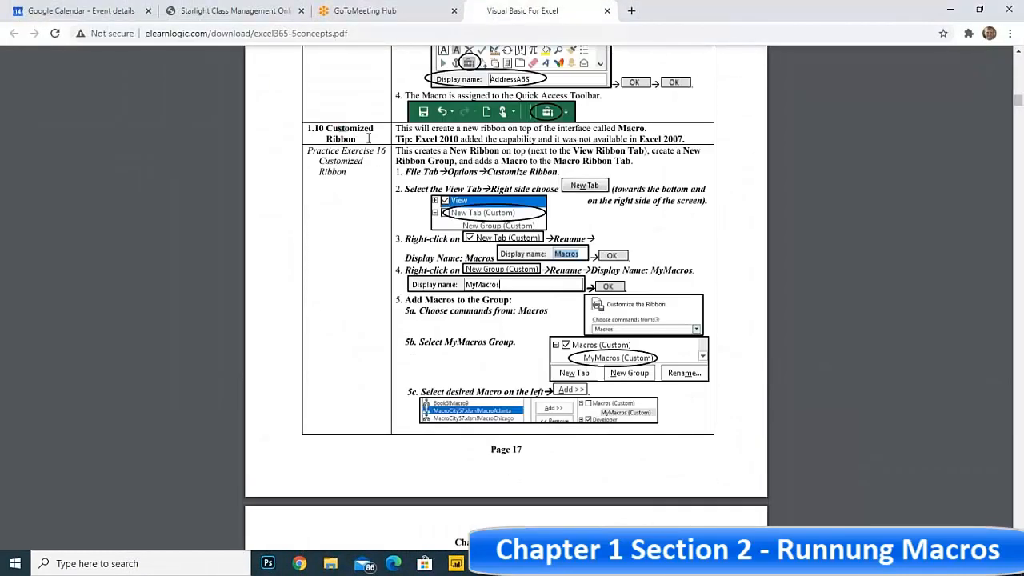
left_click_drag(345, 128, 600, 342)
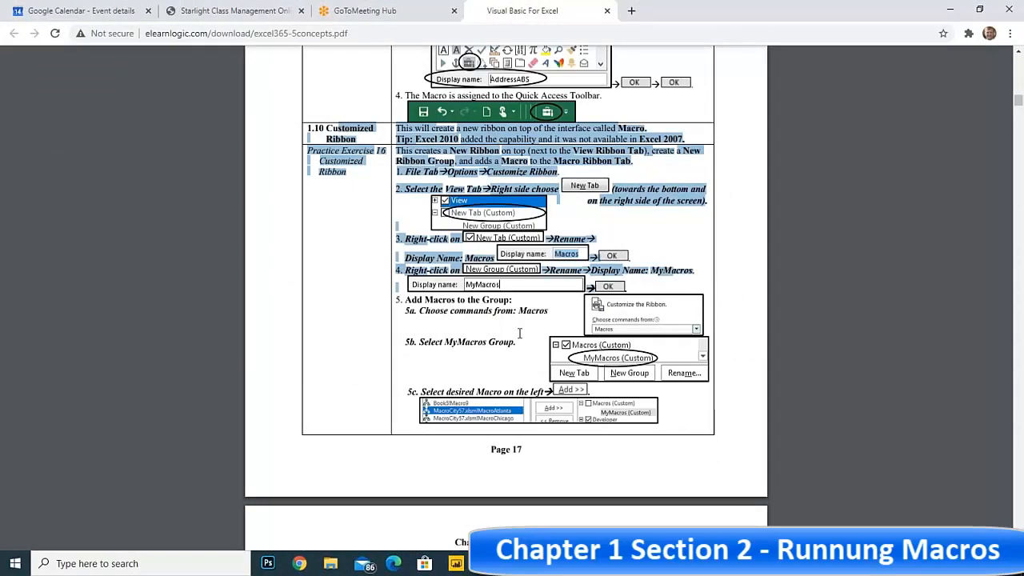
scroll(502, 323, "down", 5)
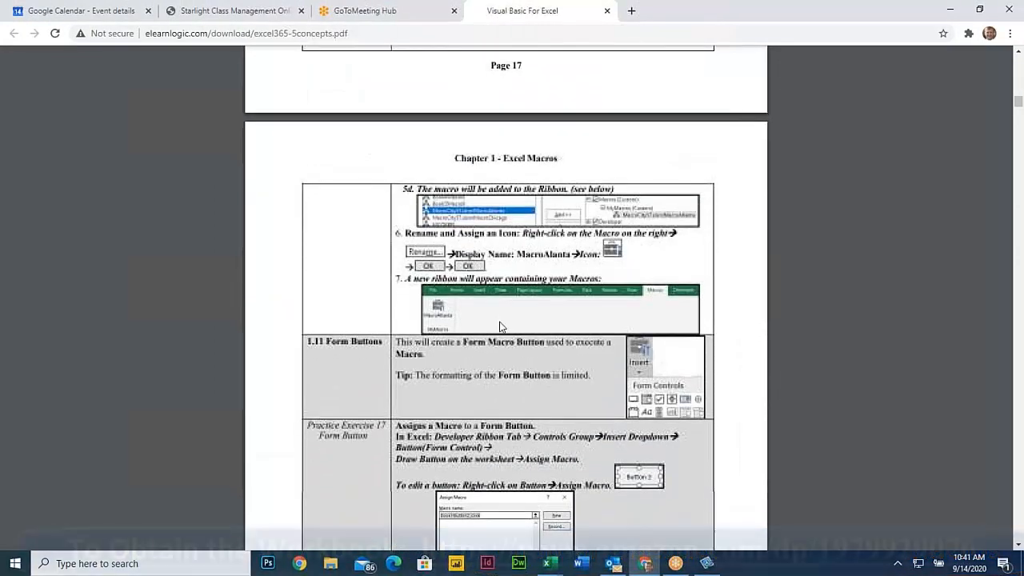
scroll(504, 320, "down", 2)
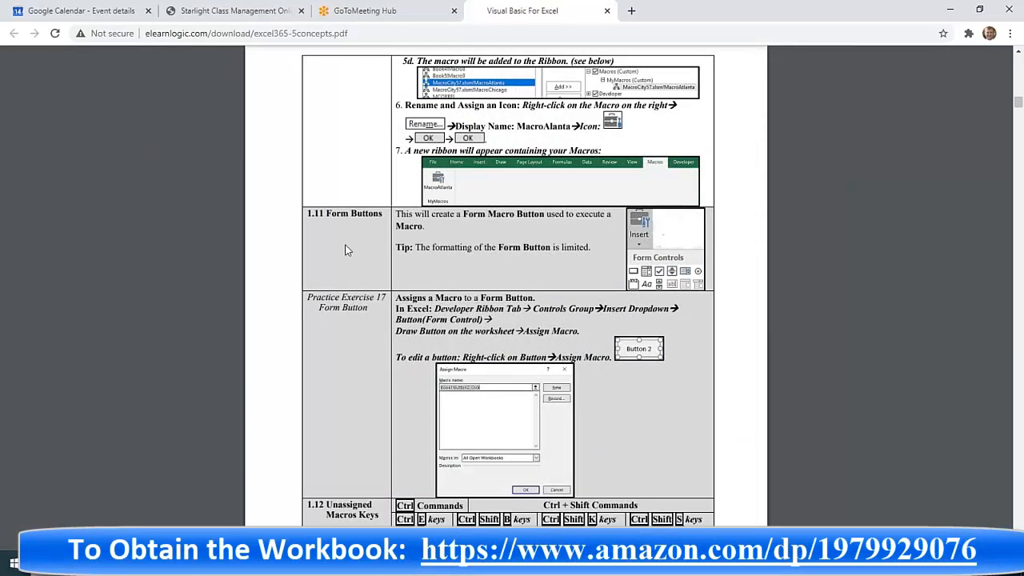
left_click_drag(314, 213, 595, 253)
left_click(571, 254)
left_click_drag(305, 213, 506, 256)
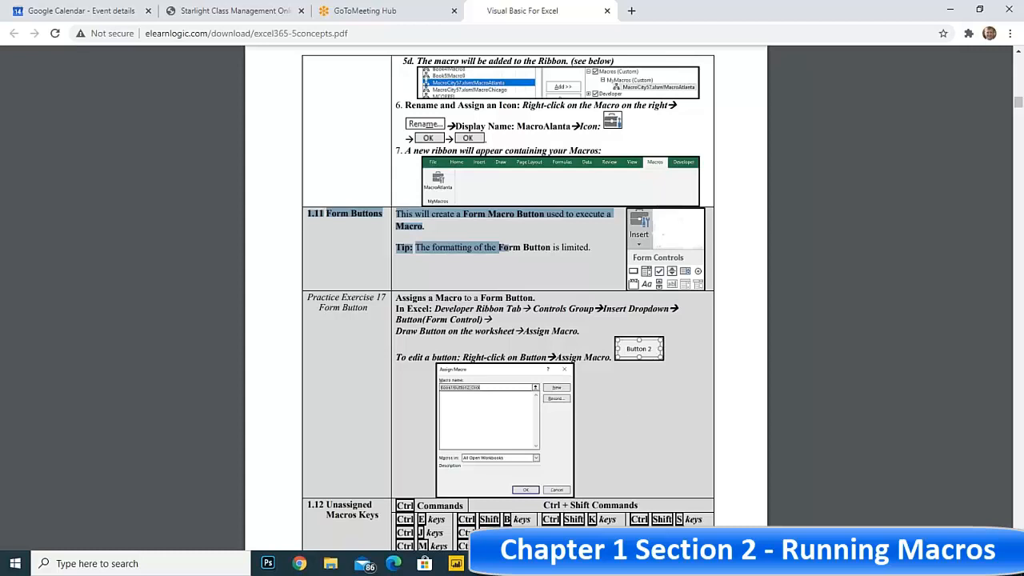
Switch to Excel, draw a form control button over about cells F3:G6 on Sheet2 and assign it the Reset1 macro.
mouse_move(456, 563)
left_click(593, 516)
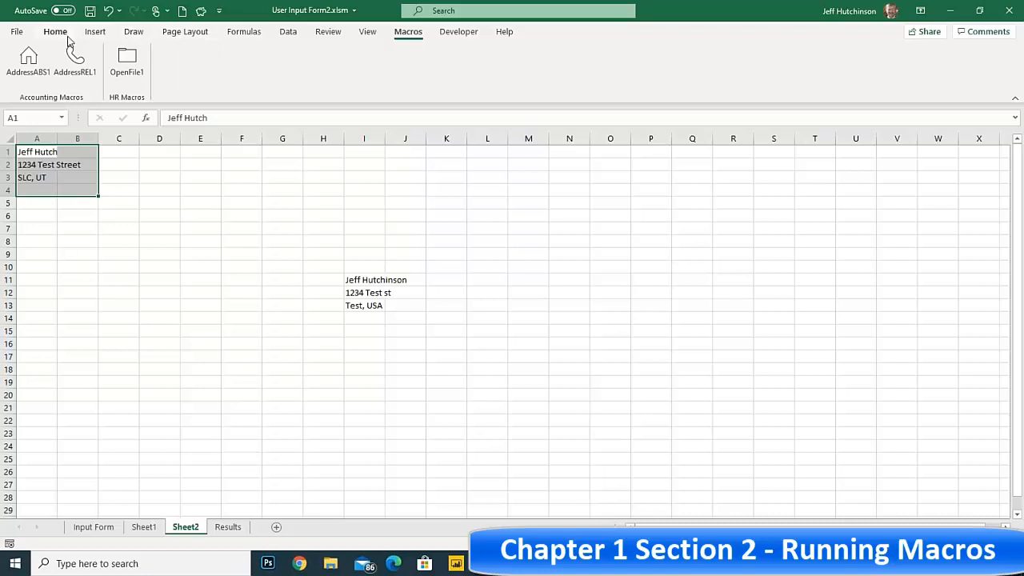
left_click(458, 33)
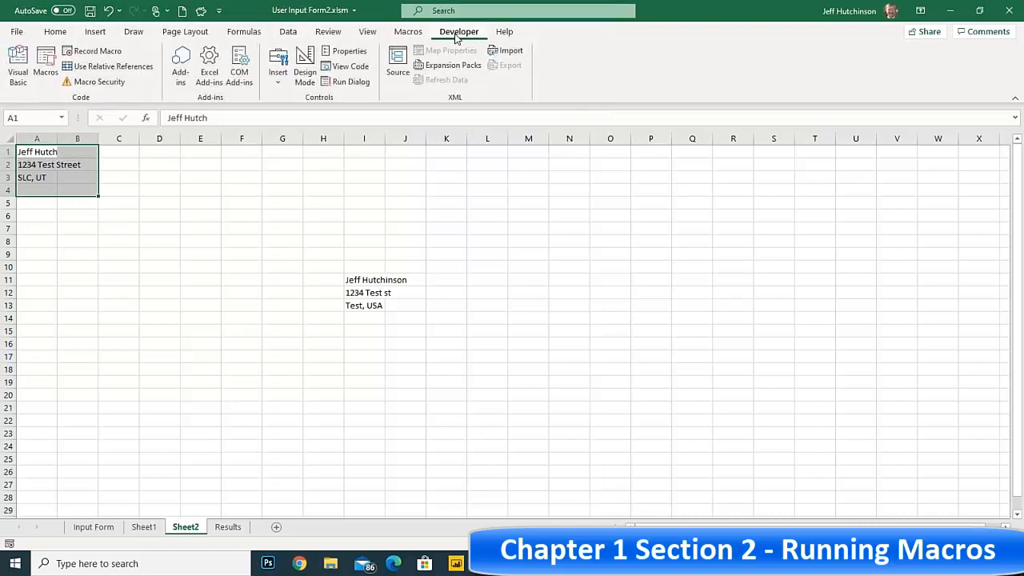
left_click(279, 80)
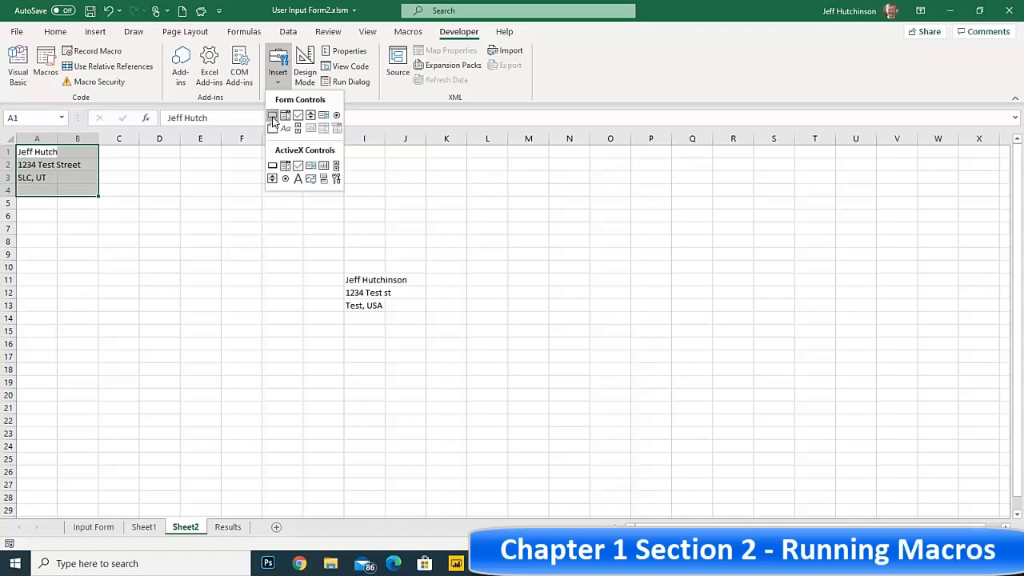
left_click(272, 116)
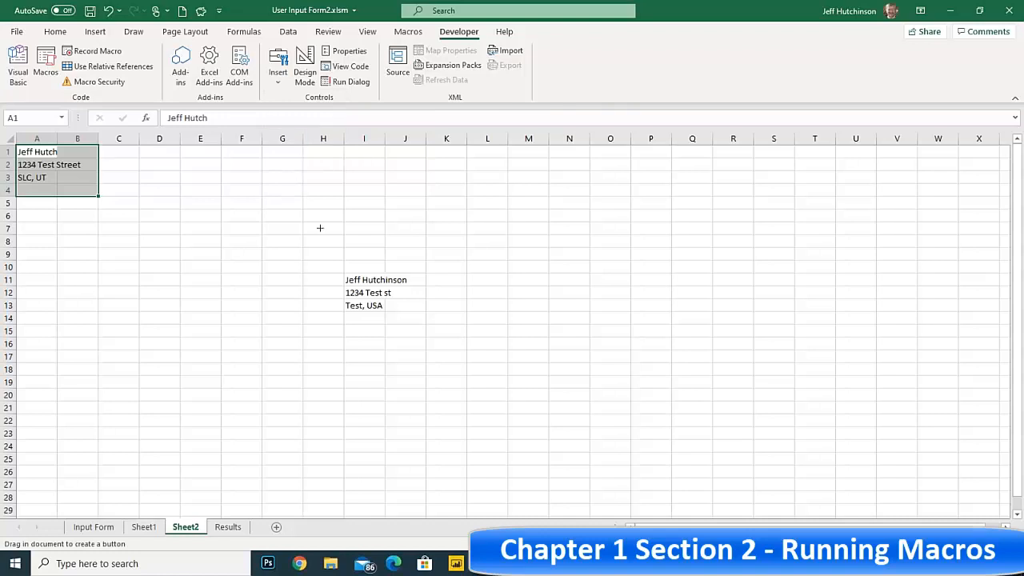
left_click_drag(235, 176, 283, 218)
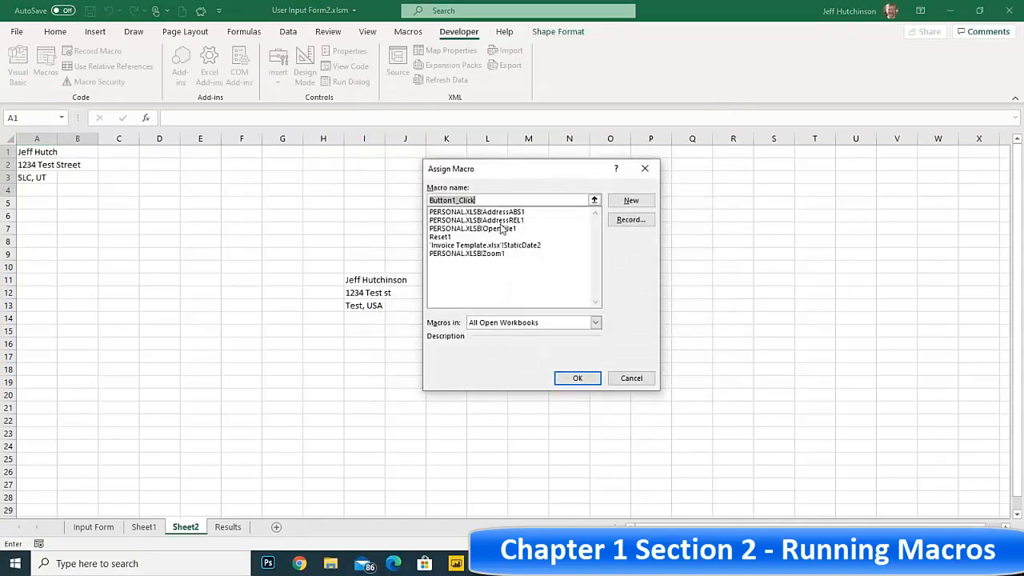
left_click(450, 238)
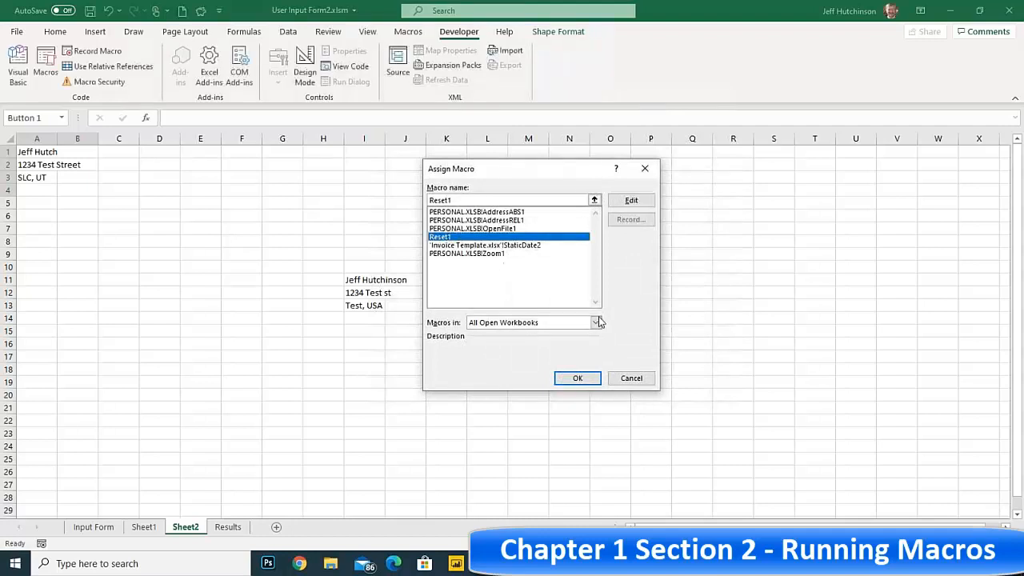
left_click(574, 380)
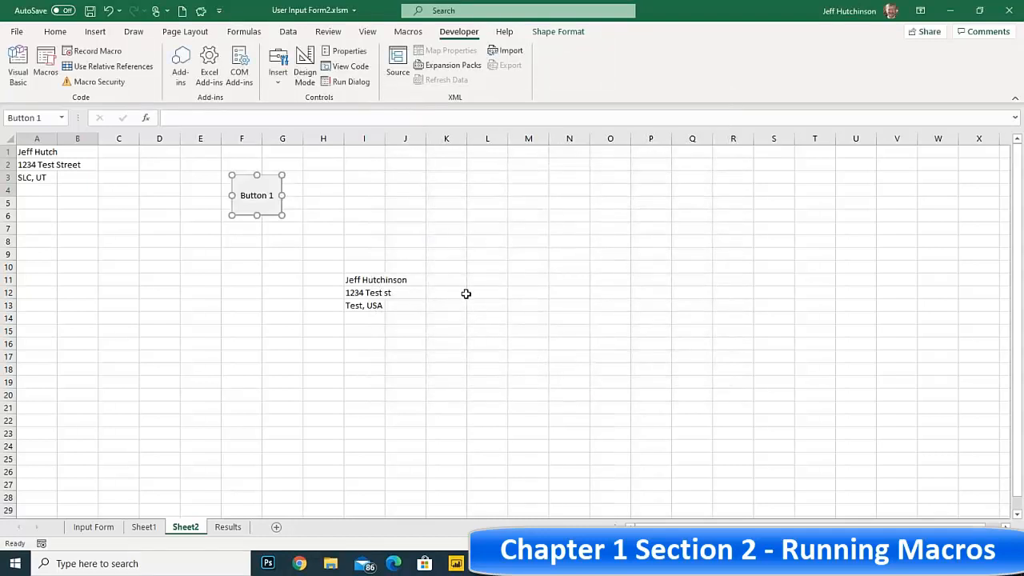
Shrink the new button so it ends in row 5 and run its assigned macro from the sheet.
mouse_move(281, 215)
left_mouse_down()
mouse_move(279, 193)
mouse_move(278, 202)
left_mouse_up()
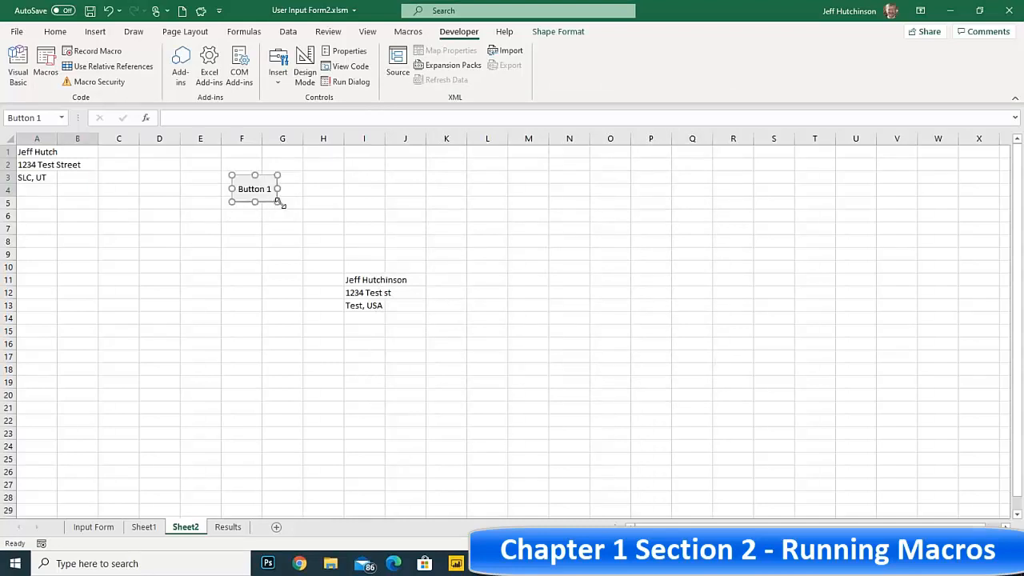
left_click(296, 198)
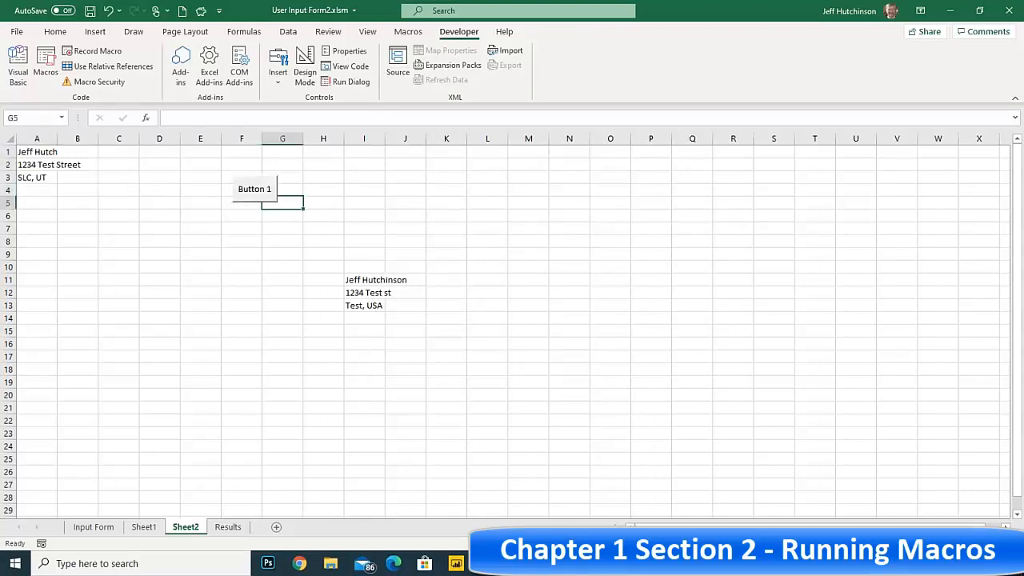
left_click(264, 192)
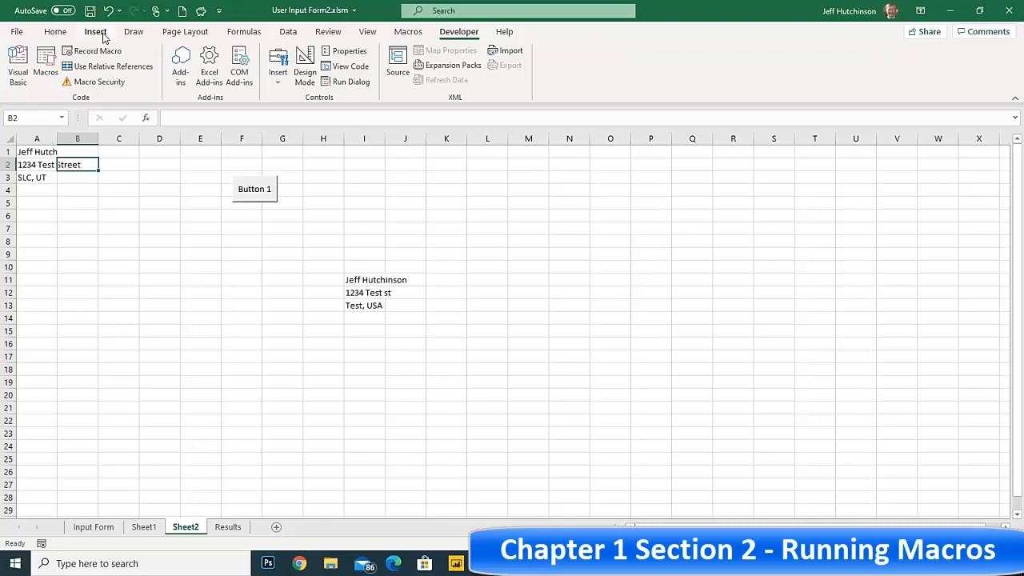
left_click(300, 189)
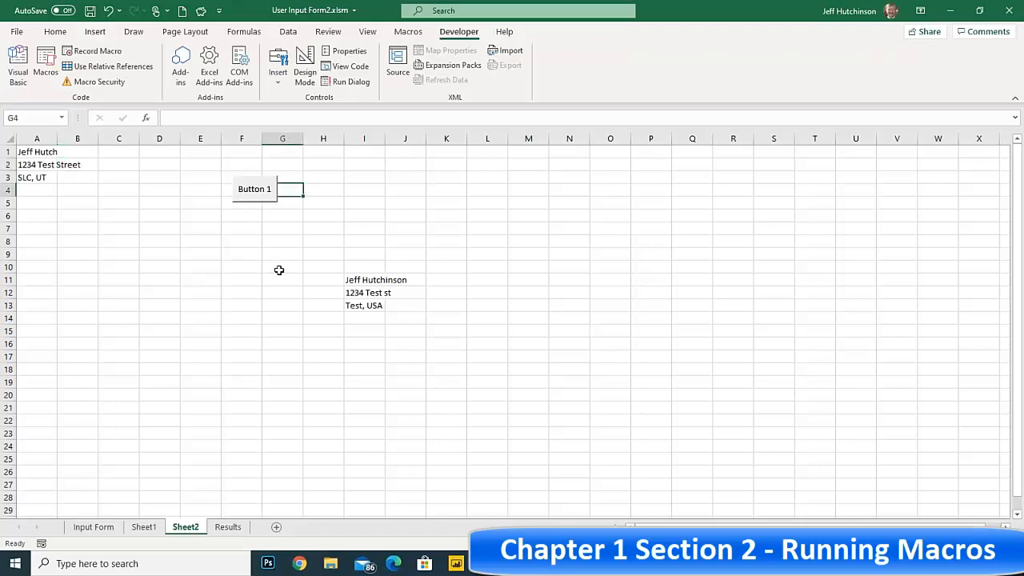